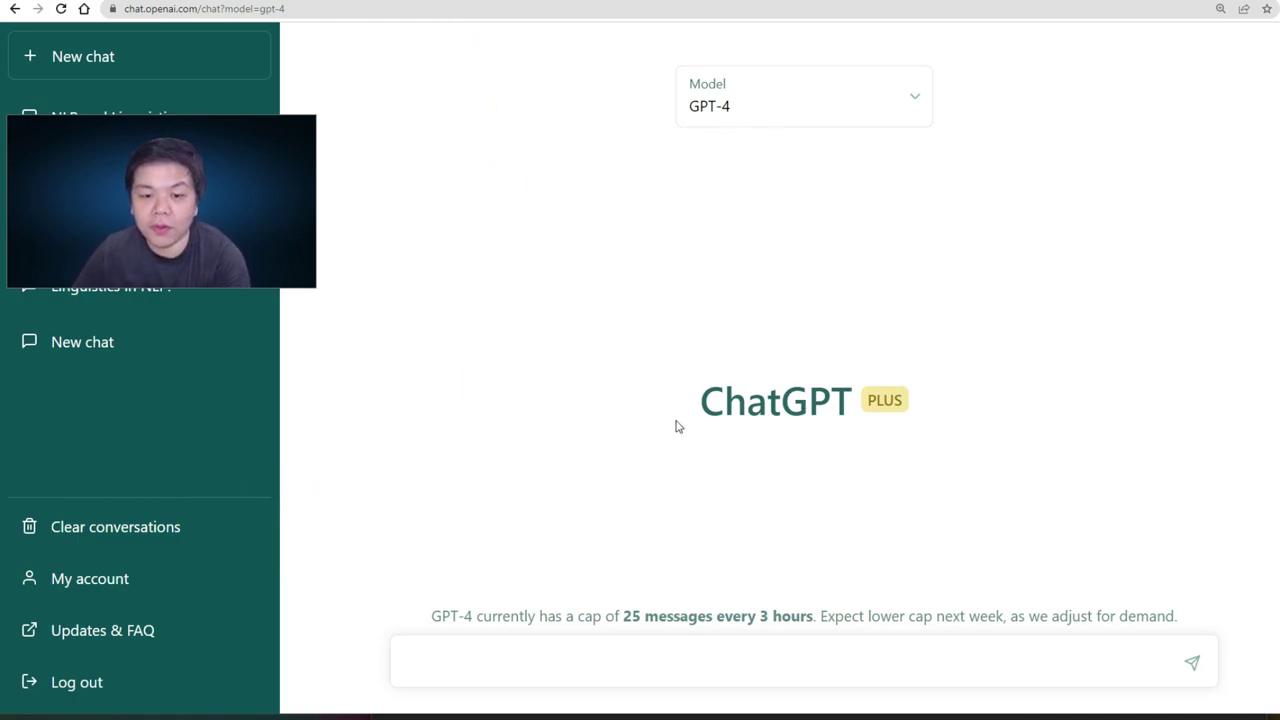
Step: Paste the prepared learning-outcome prompt for second-year BA Linguistics students and review its wording
left_click_drag(715, 399, 948, 423)
left_click(930, 465)
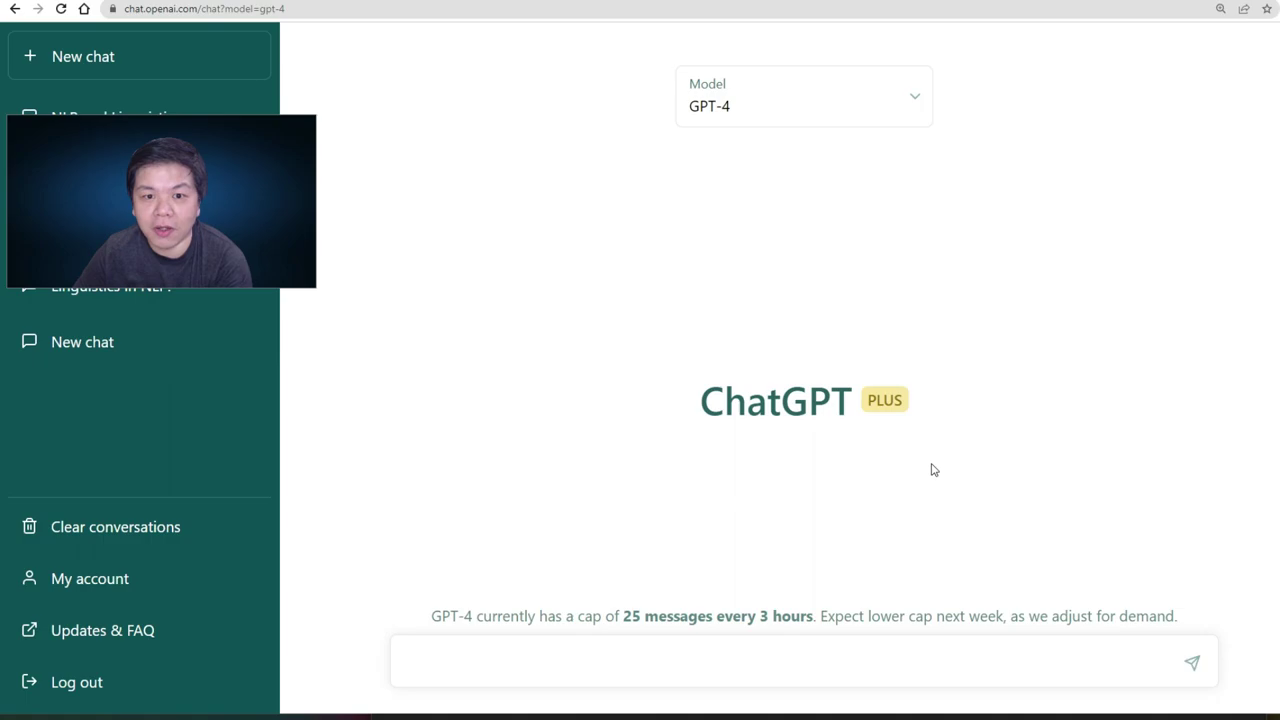
left_click(515, 665)
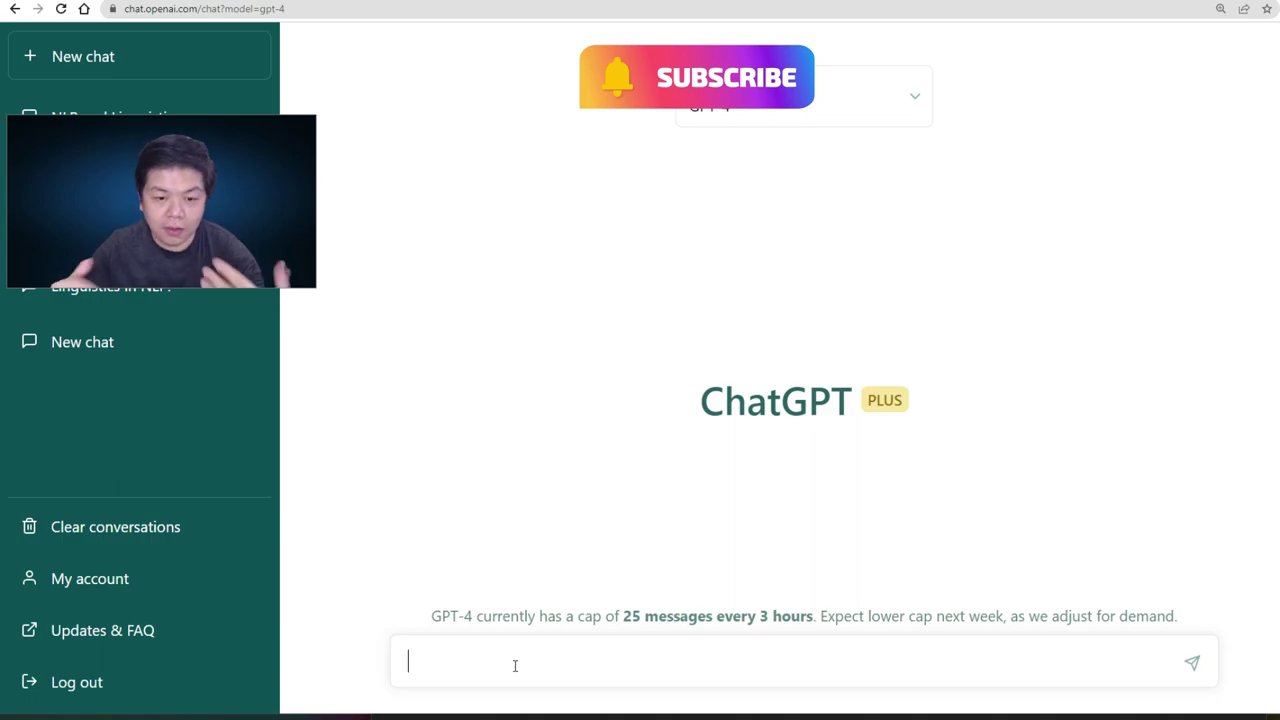
key("ctrl+v")
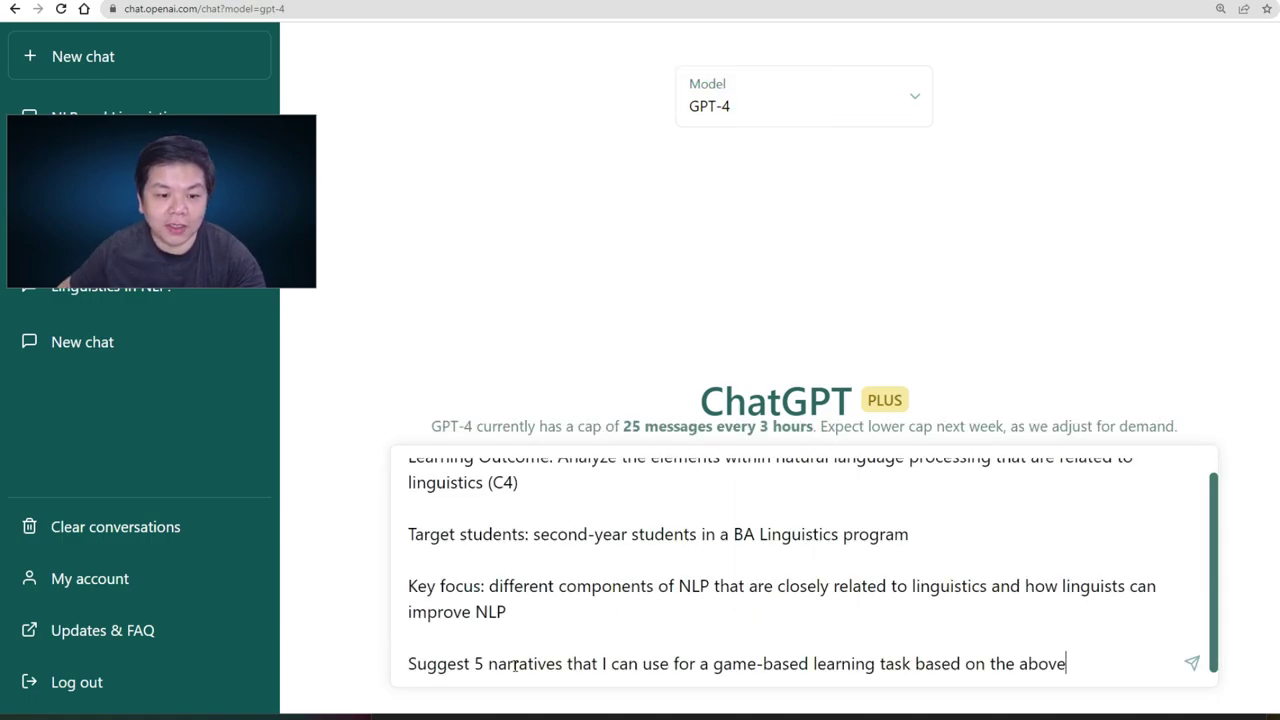
scroll(594, 504, "up", 1)
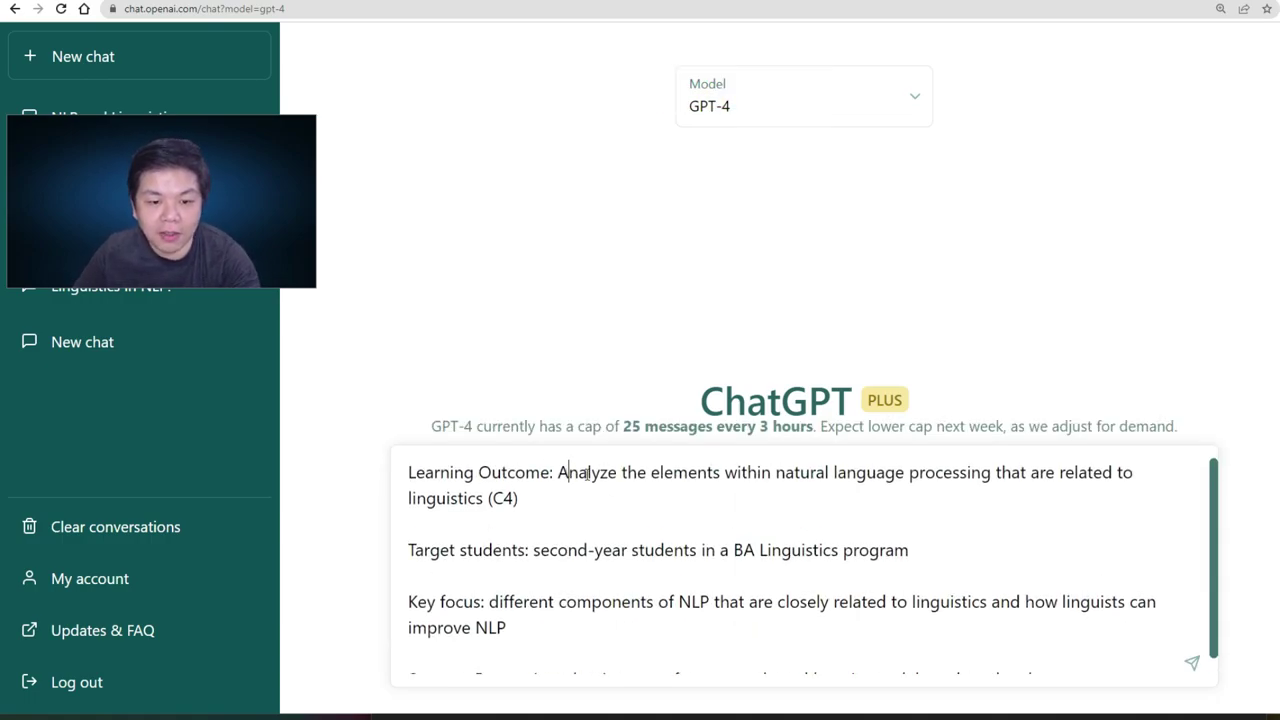
left_click_drag(569, 472, 1040, 489)
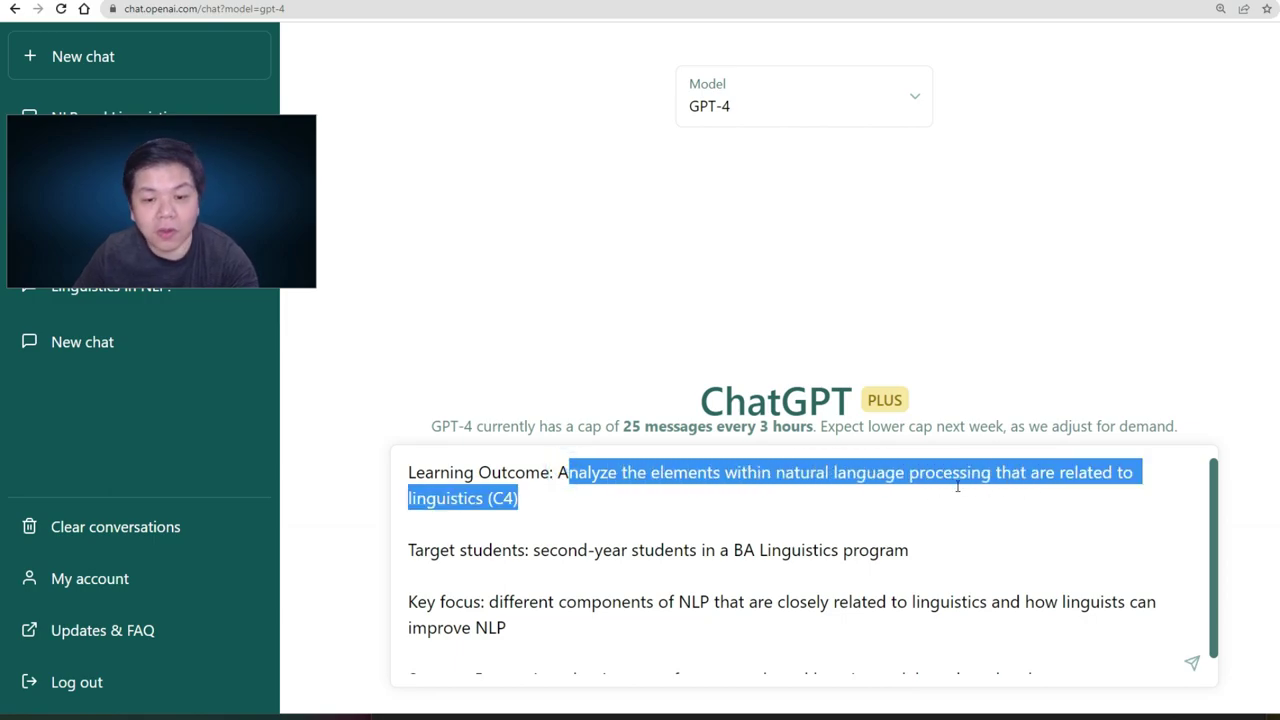
scroll(668, 561, "down", 1)
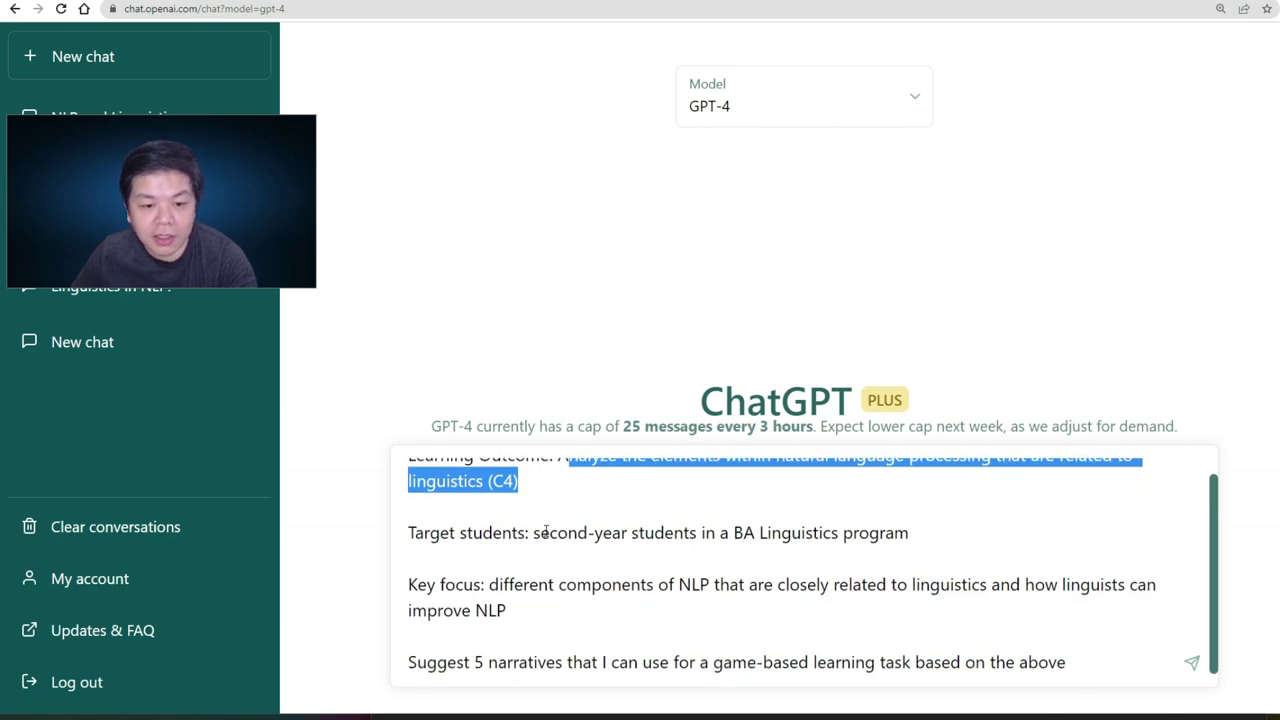
left_click_drag(540, 532, 895, 532)
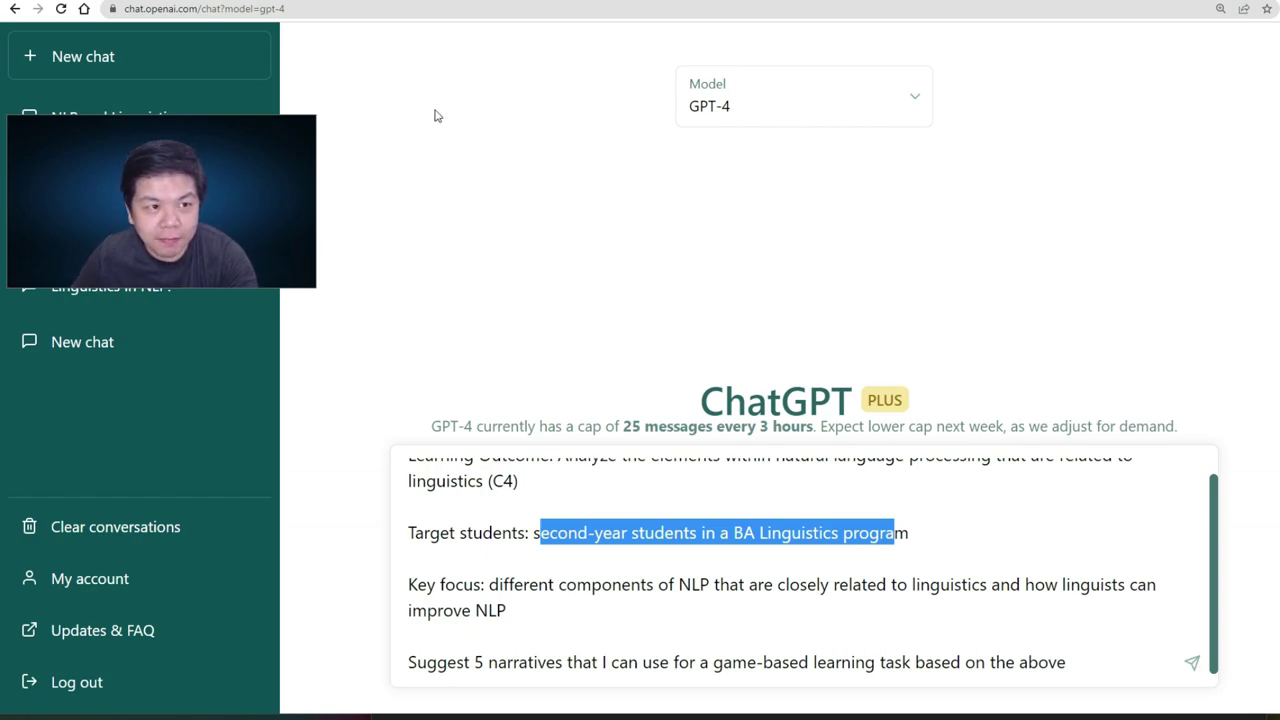
Step: Change the requested narrative count from 5 to 2 and send the prompt
left_click(474, 663)
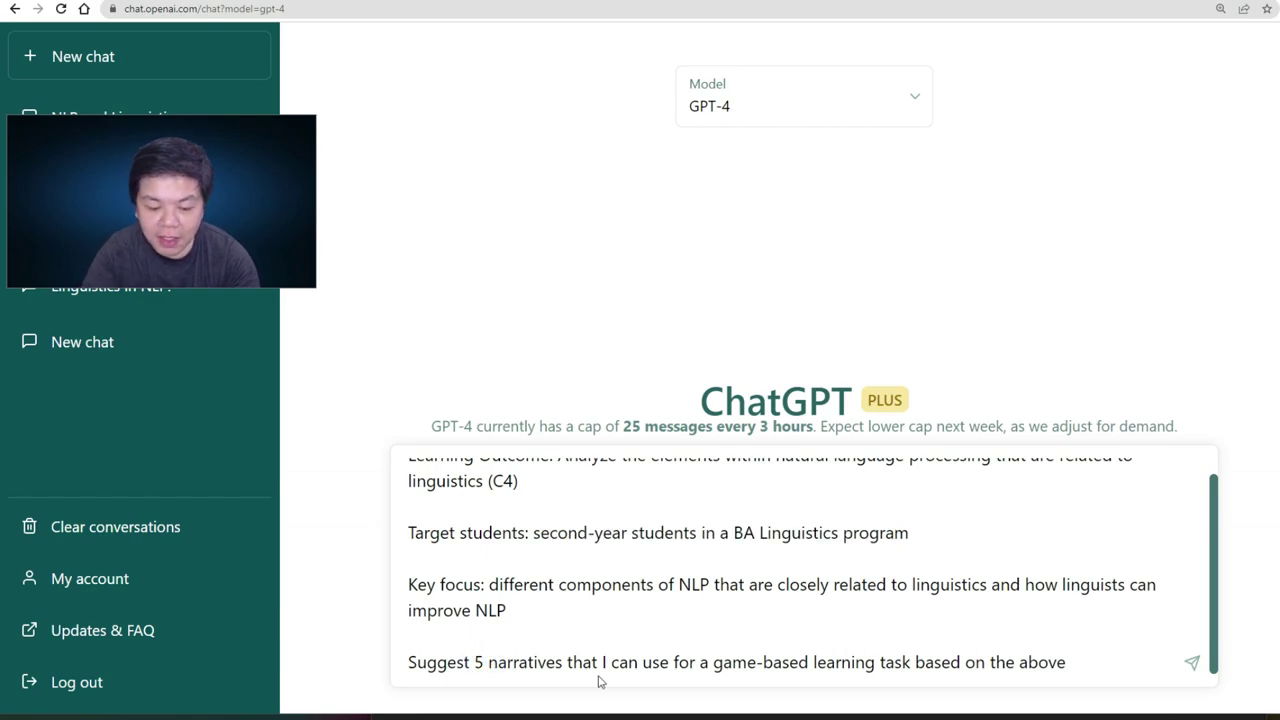
key("Delete")
type("2")
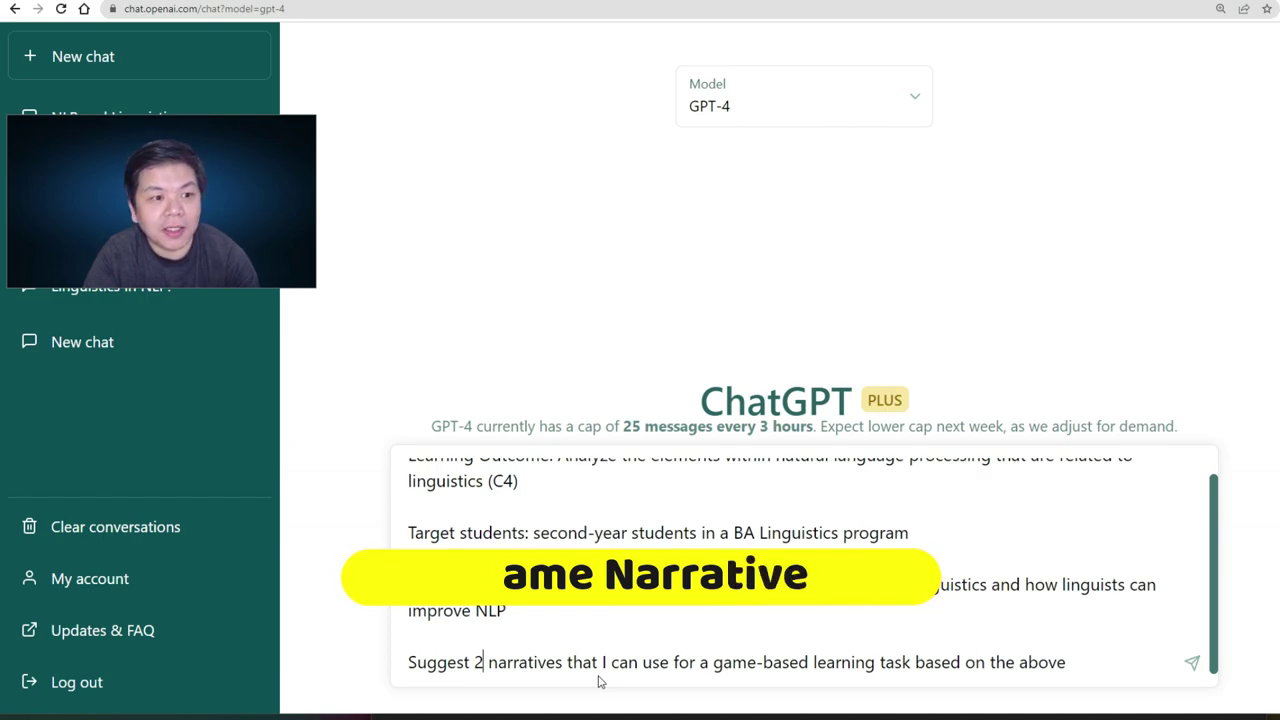
key("Return")
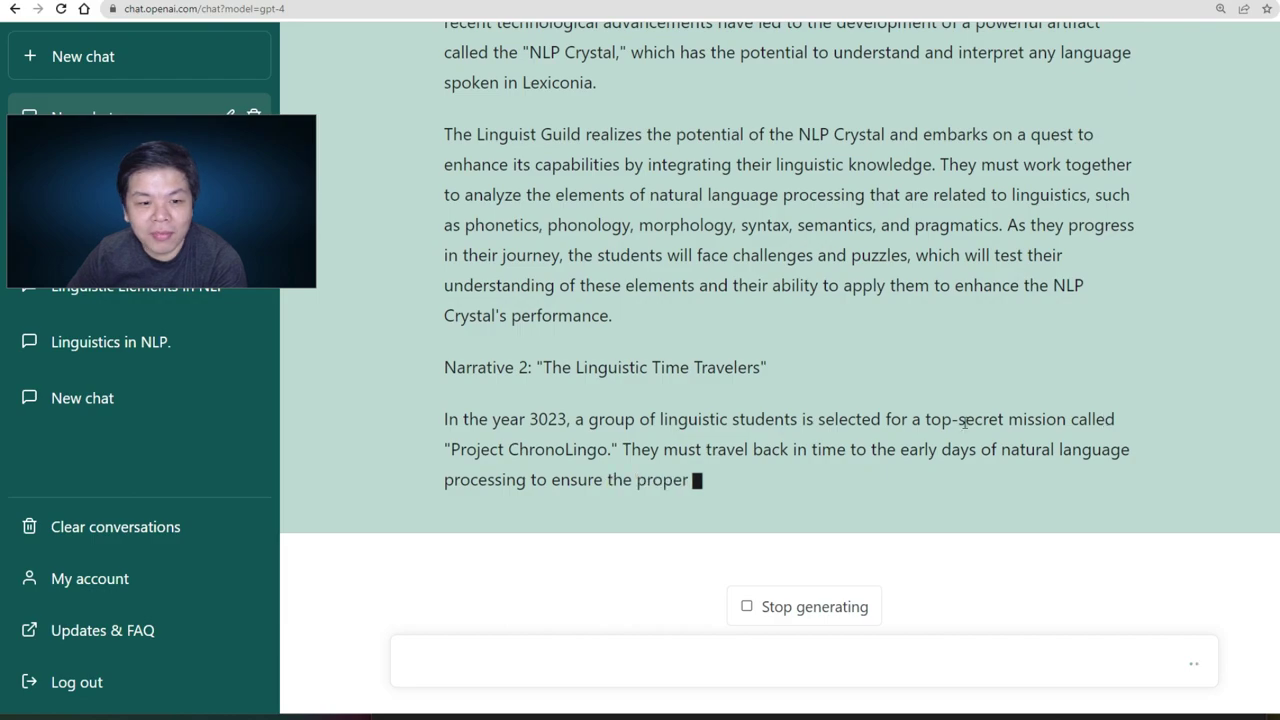
Step: Read both narratives, highlighting the Linguist Guild's task and the NLP Crystal sentence in Lexiconia
scroll(953, 419, "up", 5)
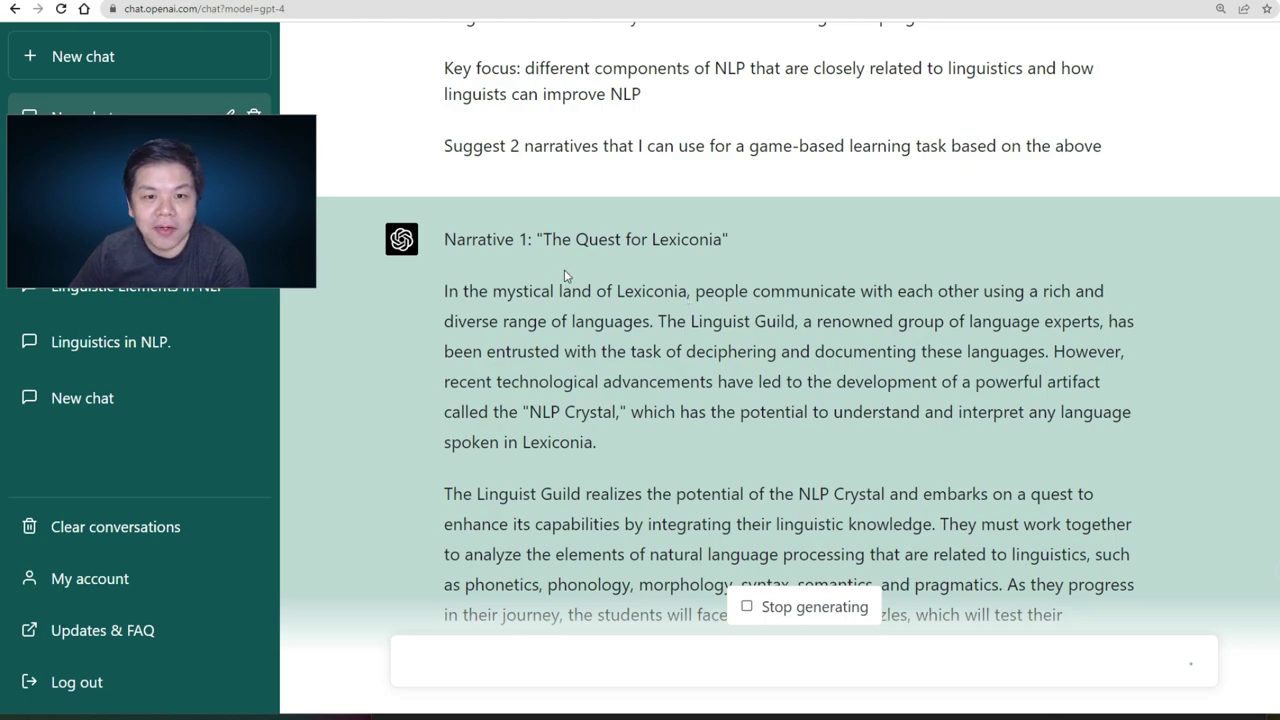
scroll(723, 272, "down", 2)
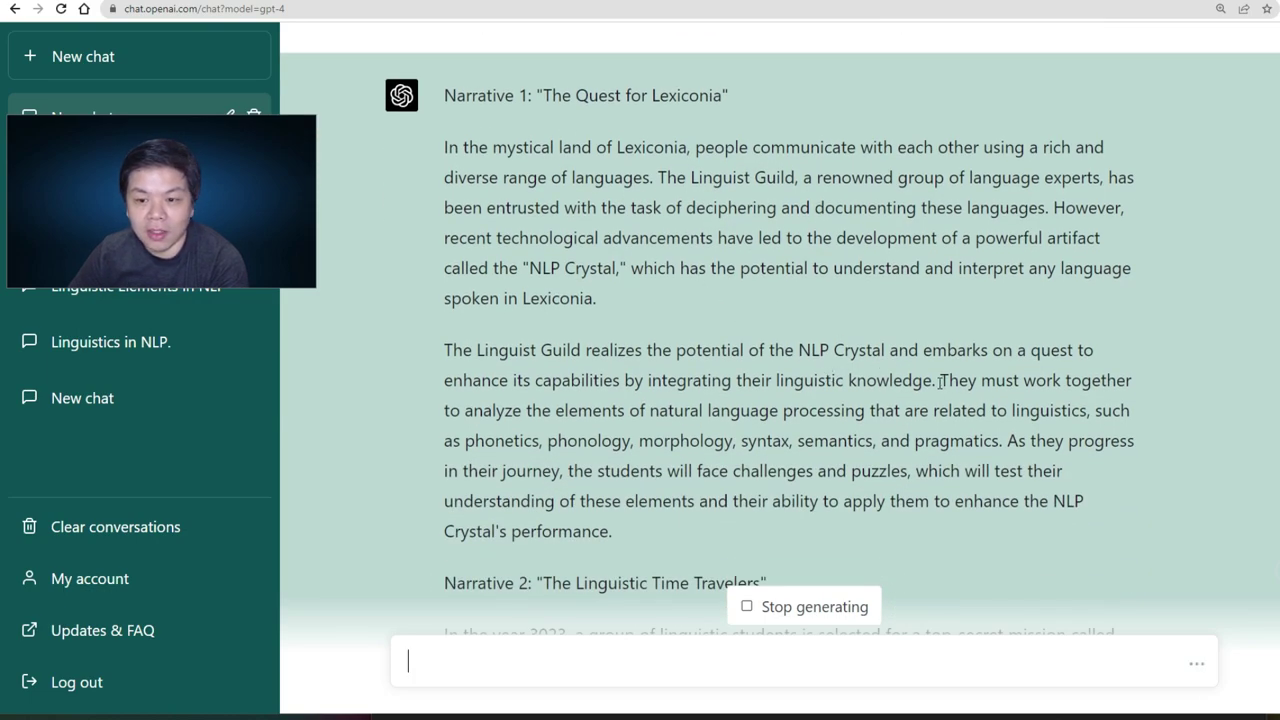
left_click_drag(937, 380, 1069, 541)
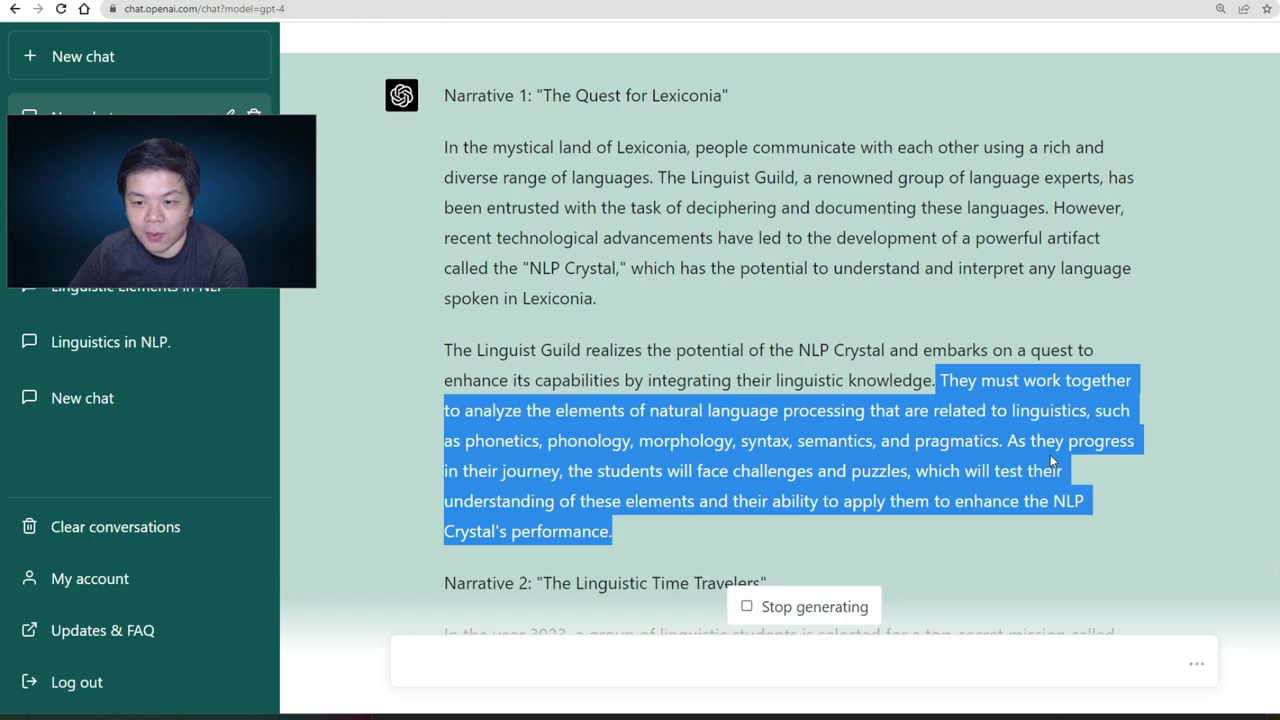
scroll(1052, 460, "up", 4)
scroll(800, 420, "down", 6)
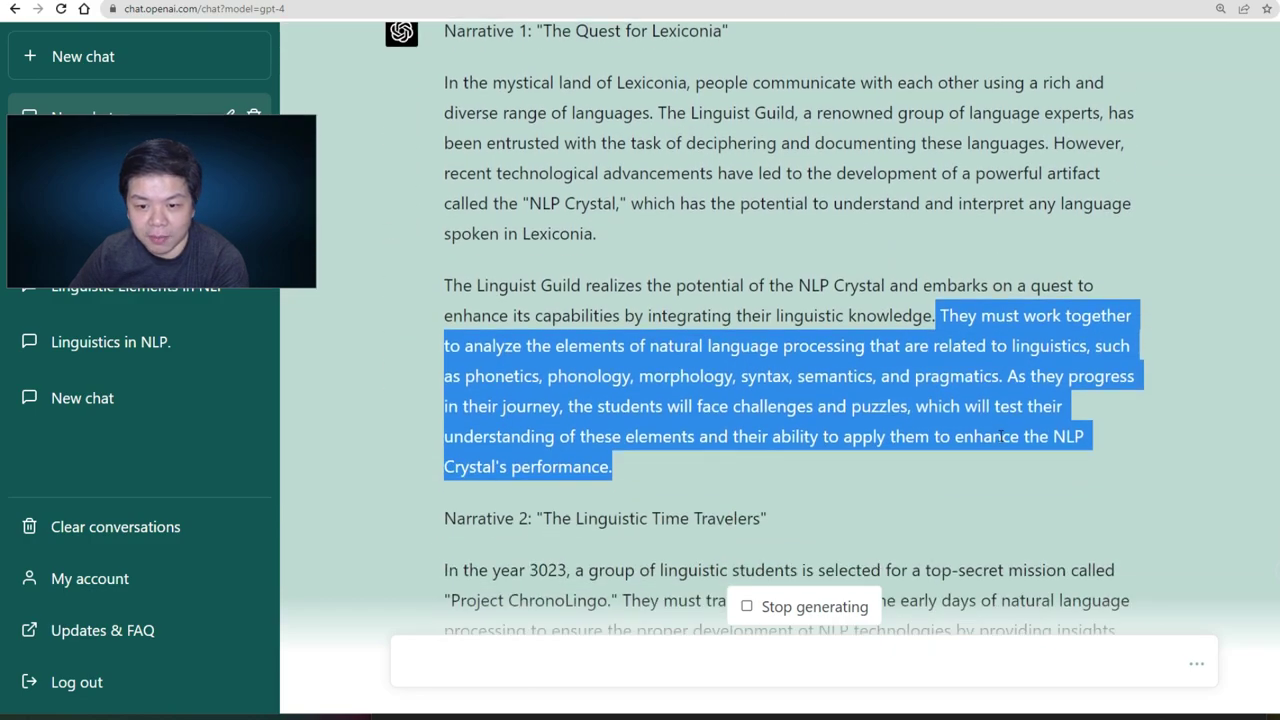
left_click(1004, 382)
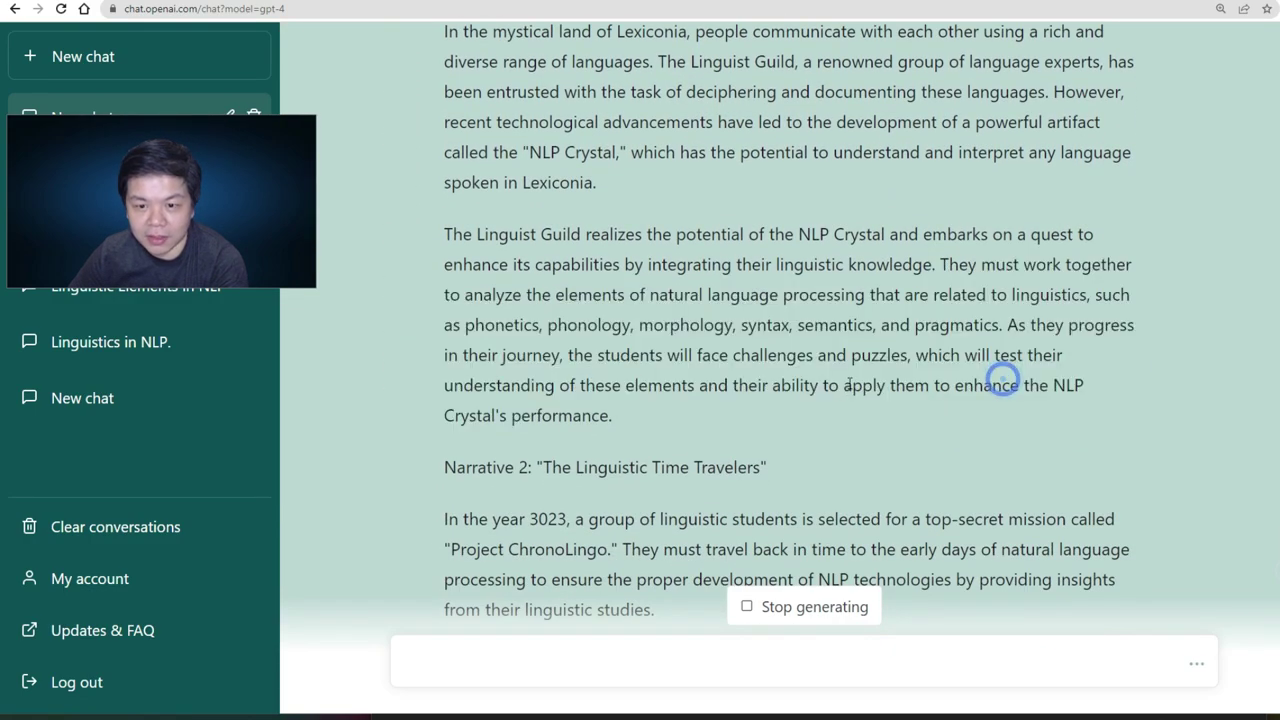
left_click_drag(851, 385, 618, 411)
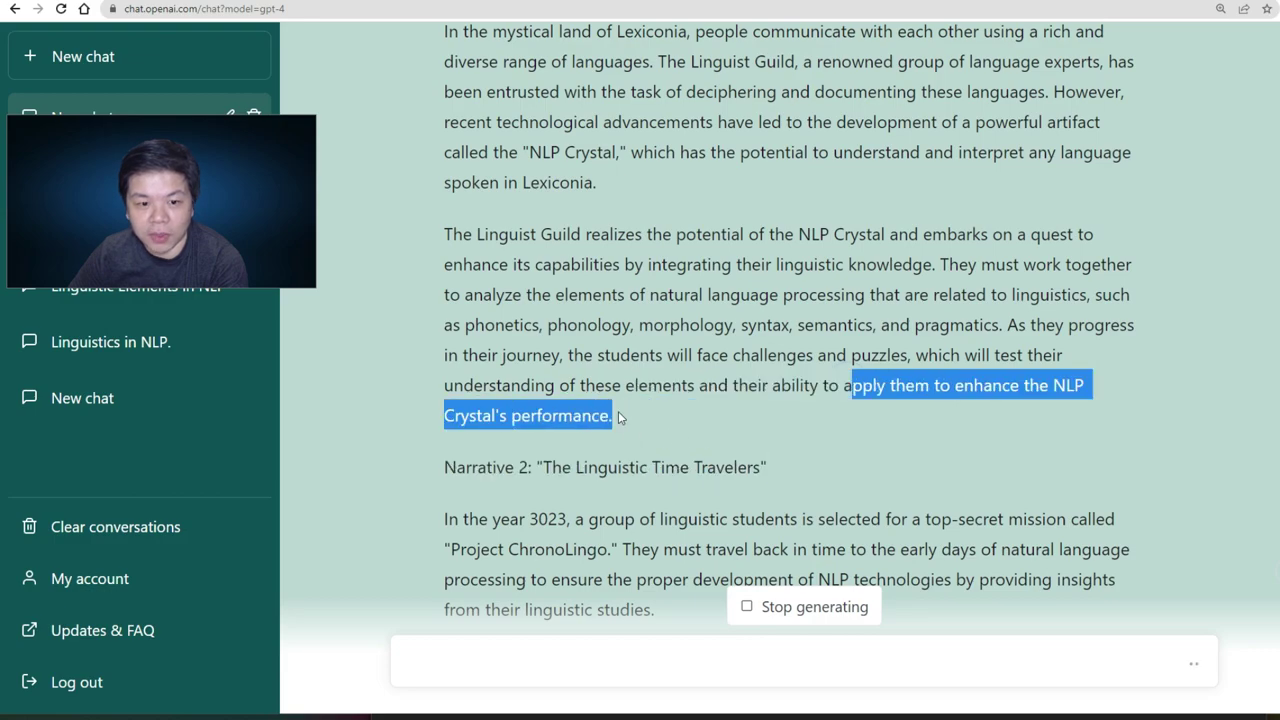
scroll(866, 348, "down", 3)
scroll(866, 348, "down", 2)
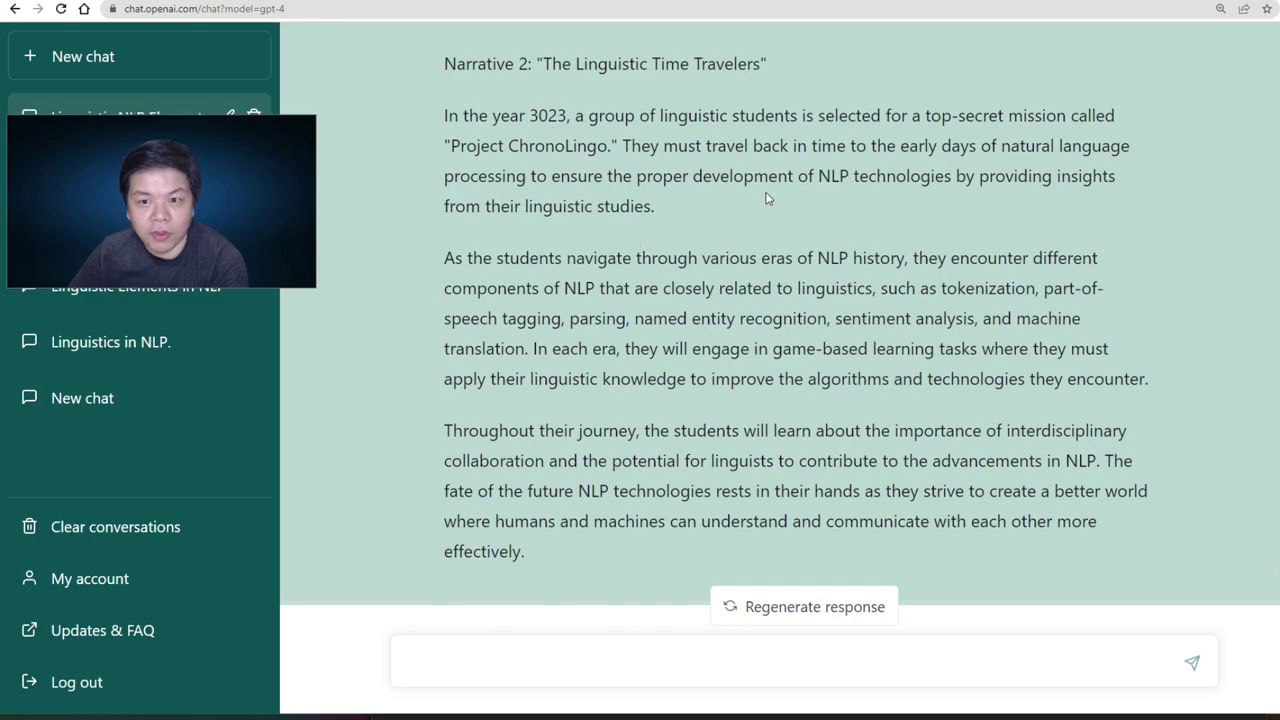
scroll(745, 358, "up", 10)
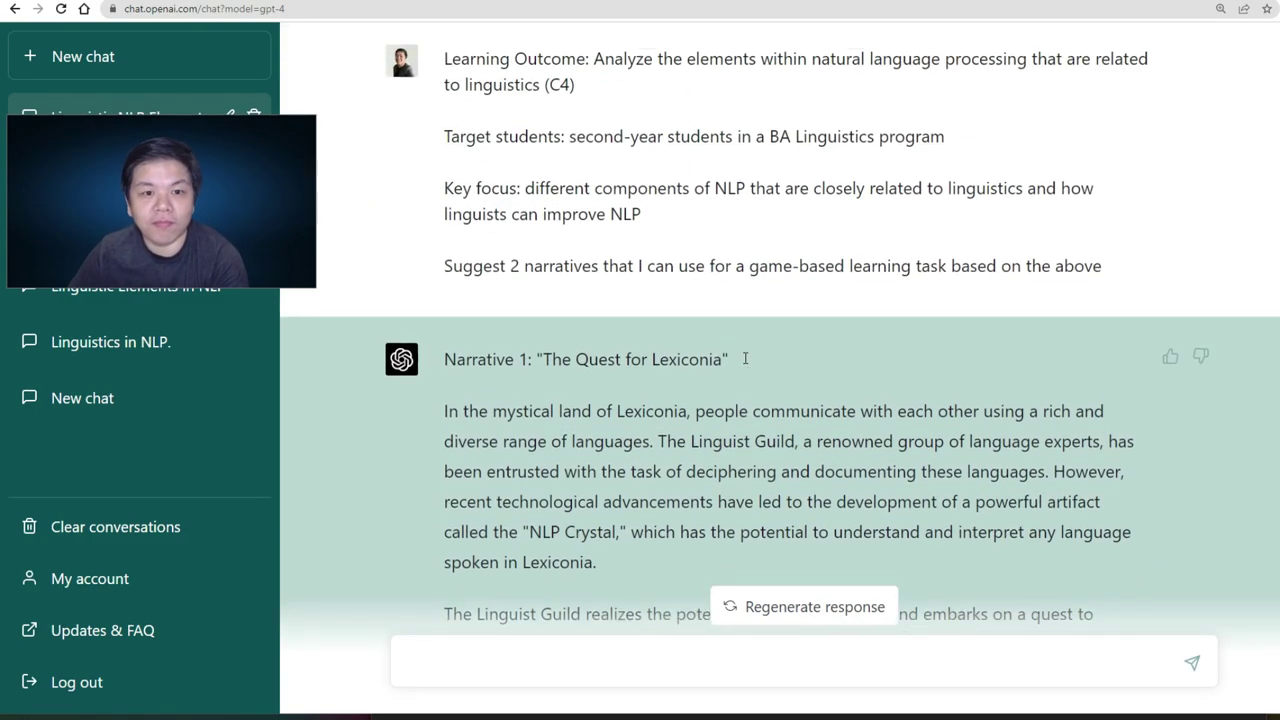
Step: Send a follow-up asking which key characters students could play and what challenges Narrative 1 should include
left_click(542, 660)
left_click(542, 660)
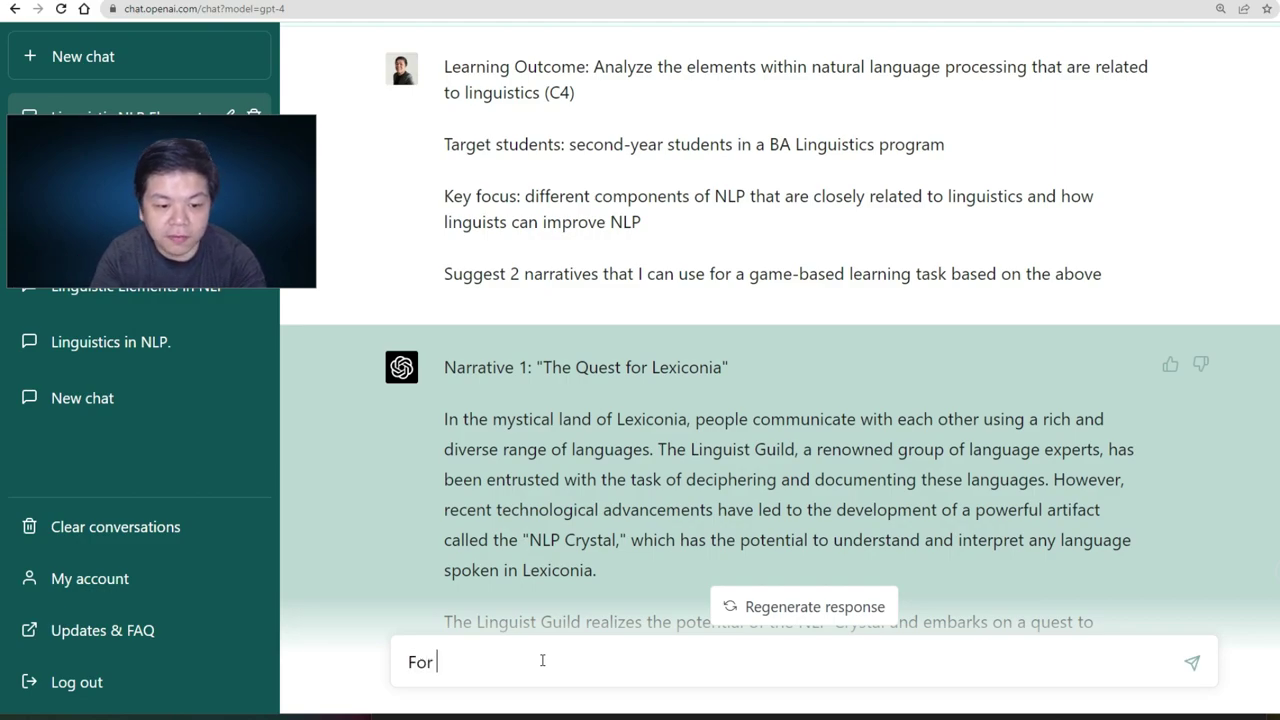
type("Narrative 1, ")
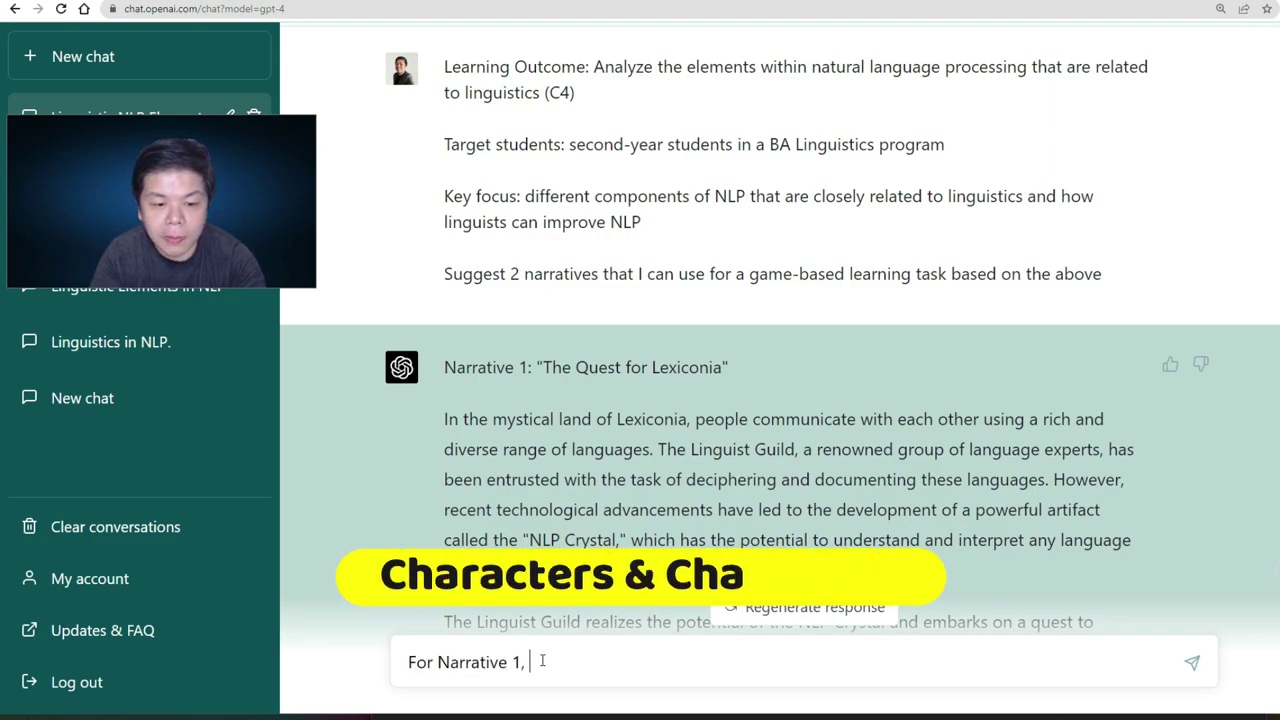
type("can you")
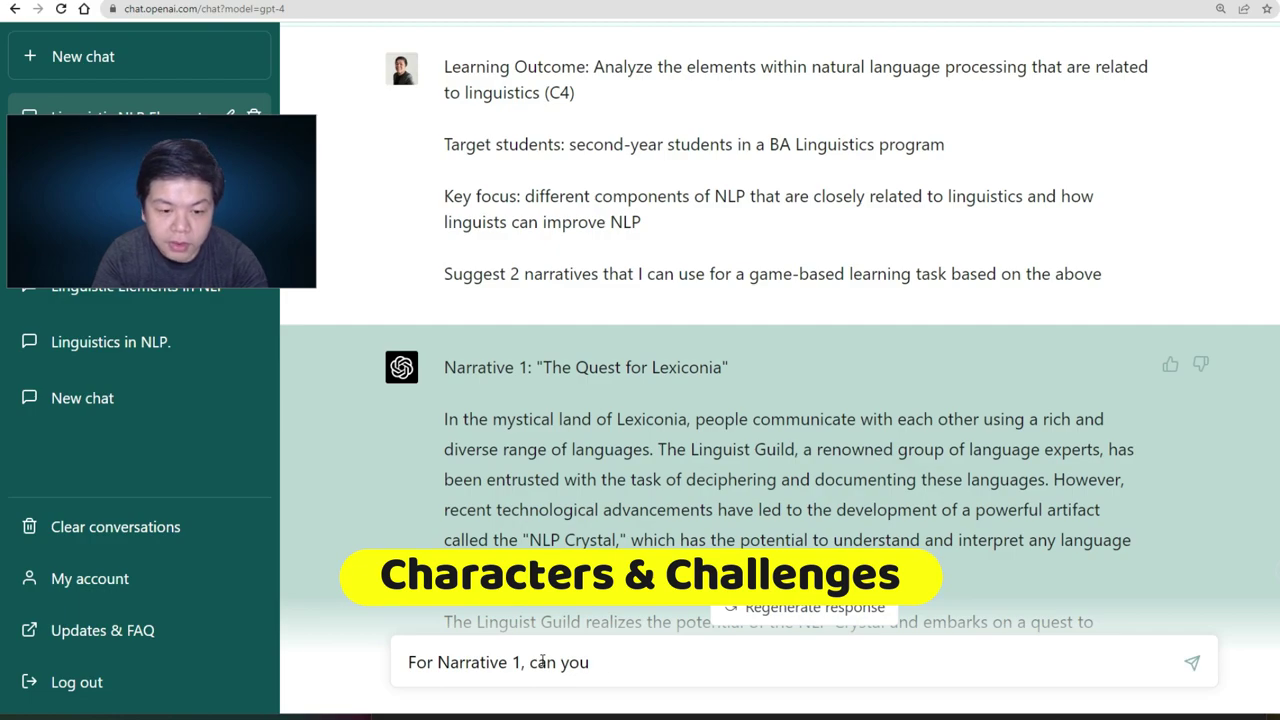
type(" suggest some key characters that my students can play, and challenge")
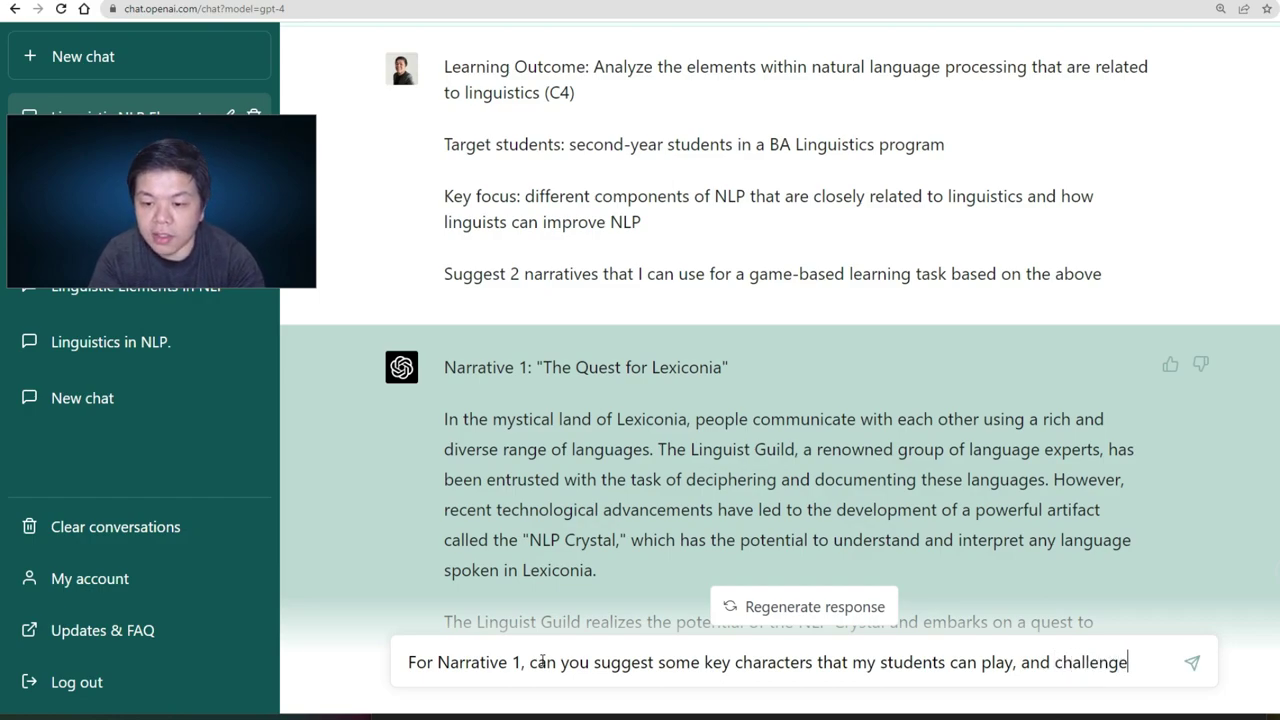
type("r the game.")
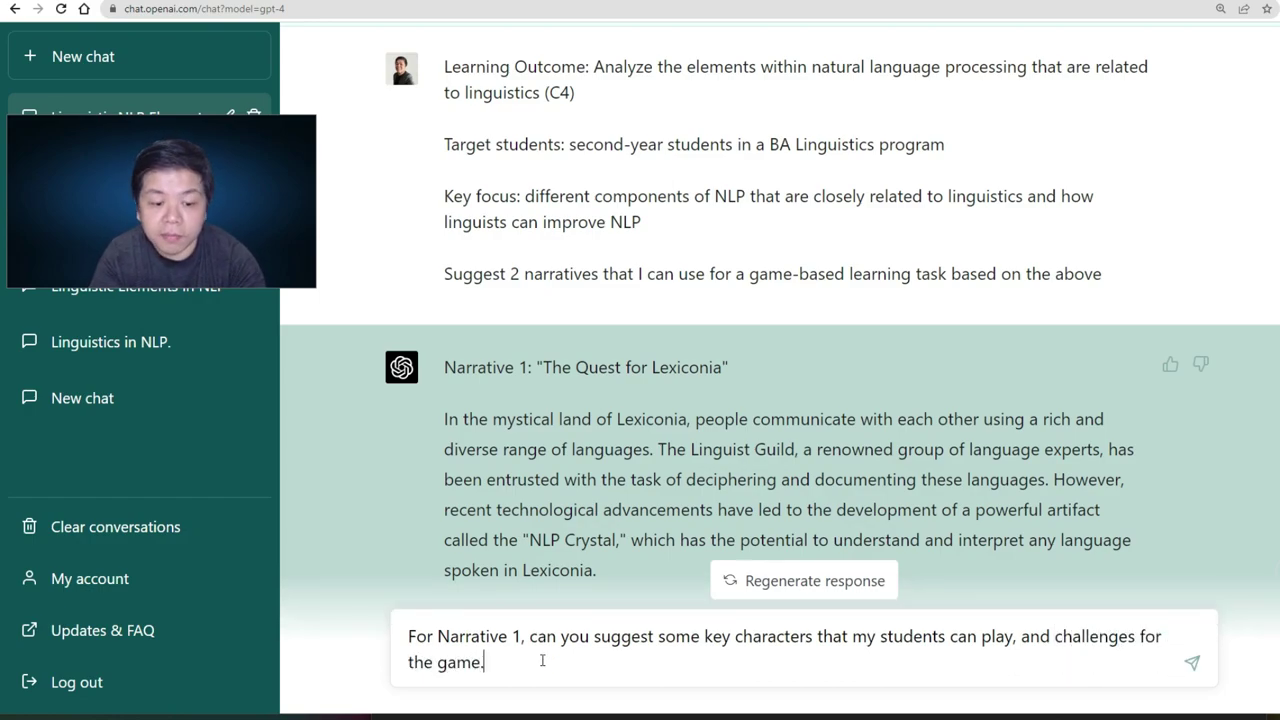
key("Return")
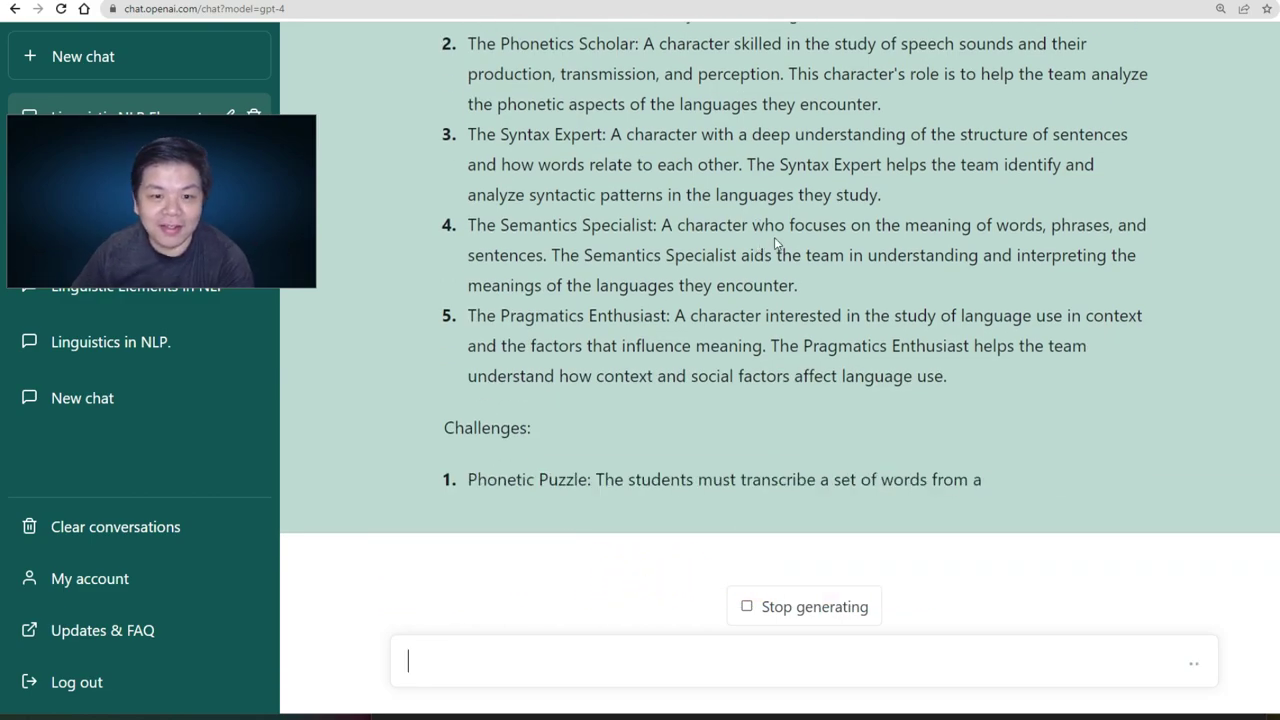
Step: Revisit the original learning outcome while the five characters and five challenges finish generating
scroll(563, 440, "up", 2)
scroll(529, 337, "up", 2)
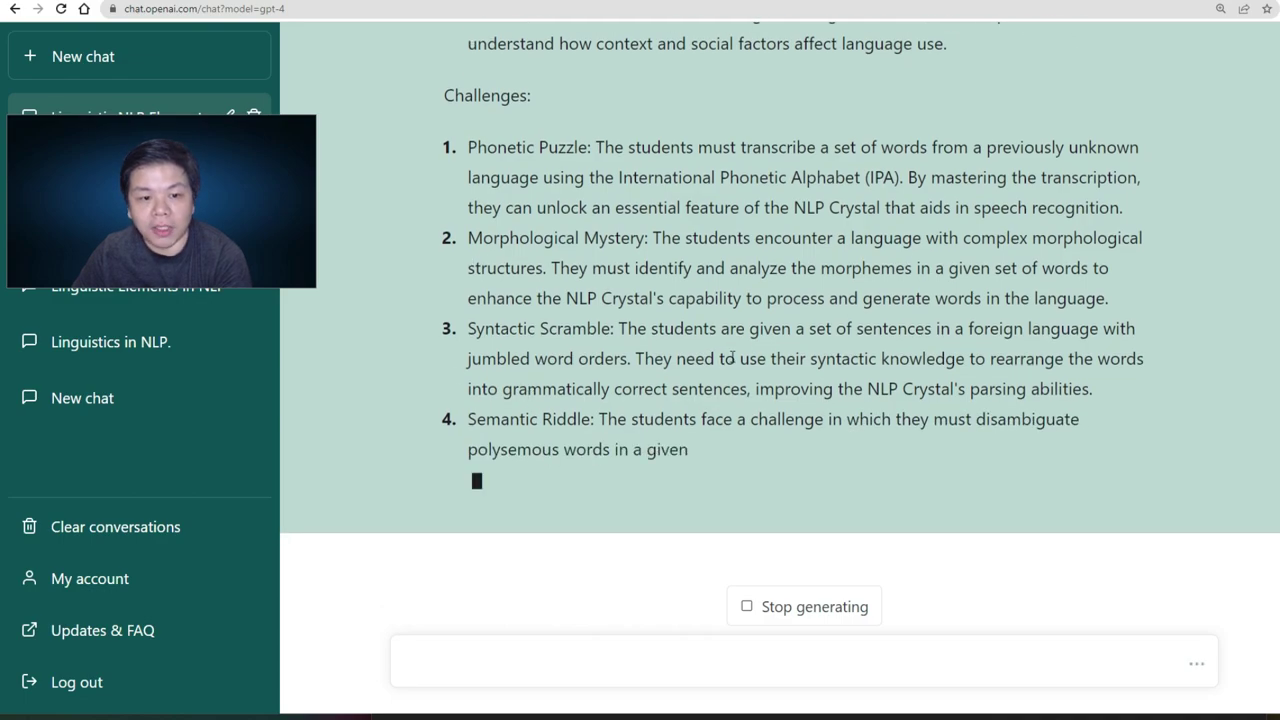
scroll(564, 500, "up", 1)
scroll(709, 443, "up", 15)
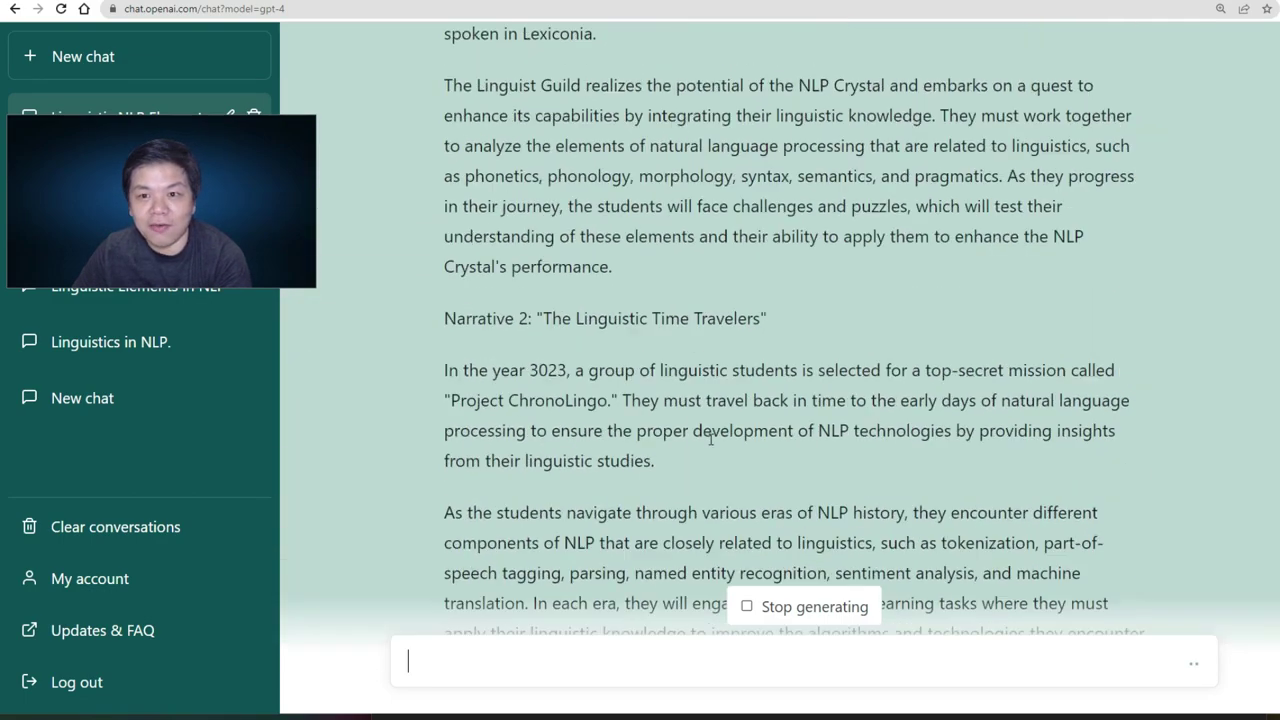
scroll(709, 444, "up", 2)
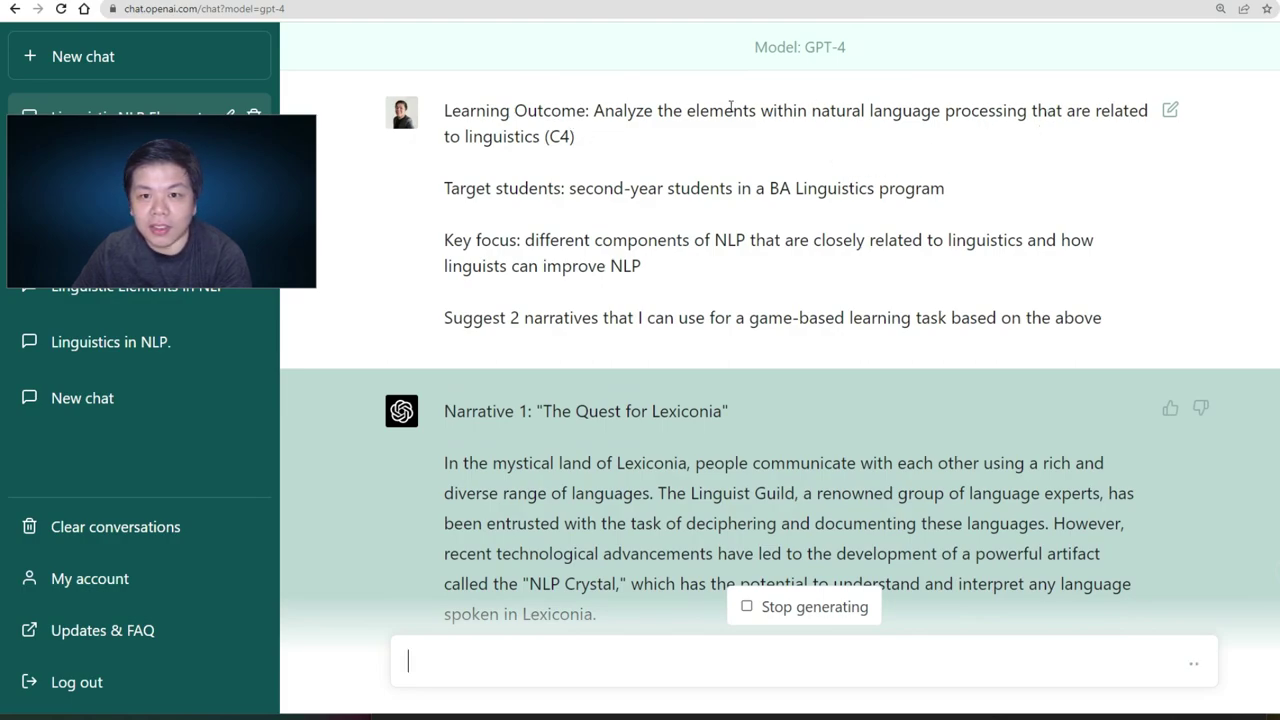
left_click_drag(660, 111, 1031, 112)
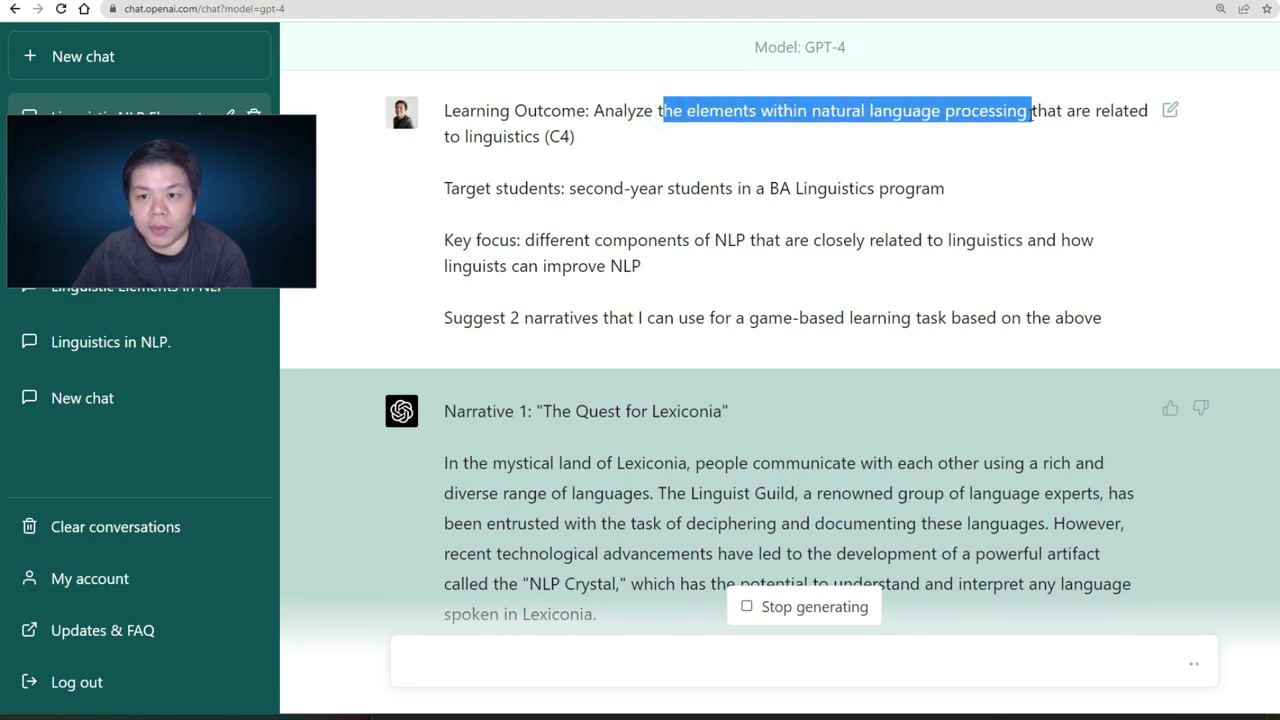
left_click_drag(538, 137, 442, 137)
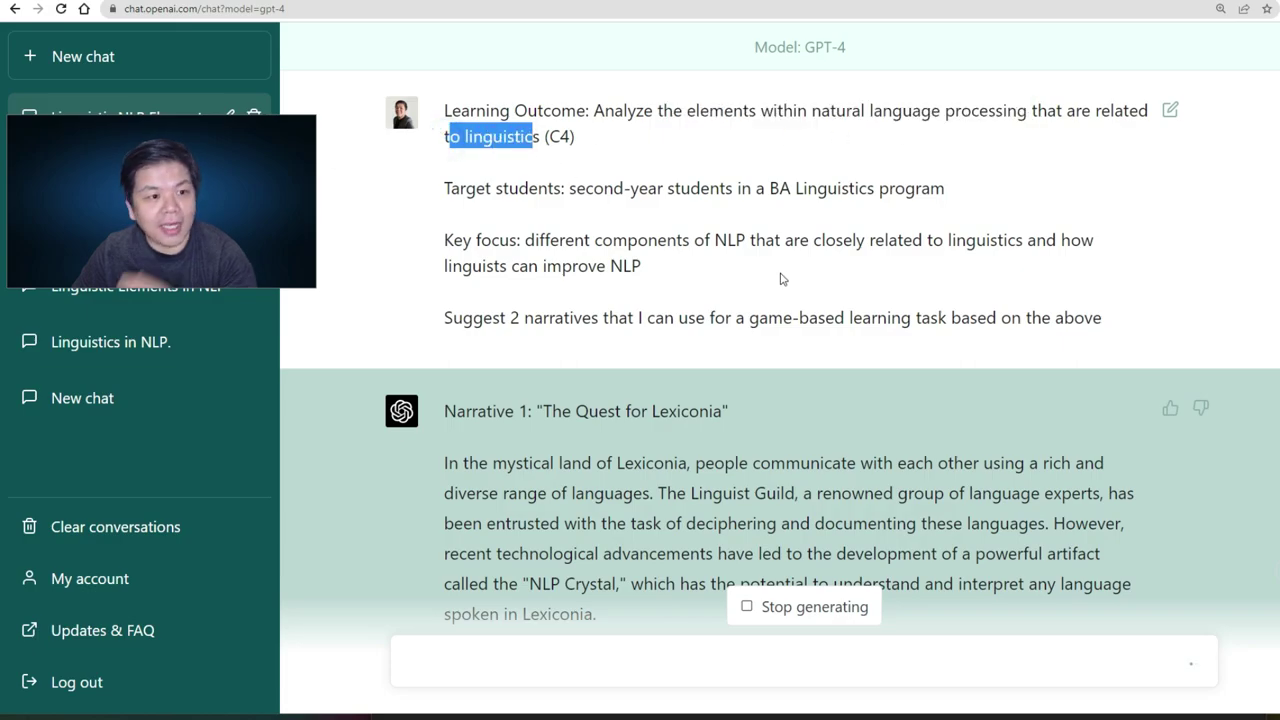
scroll(781, 277, "down", 3)
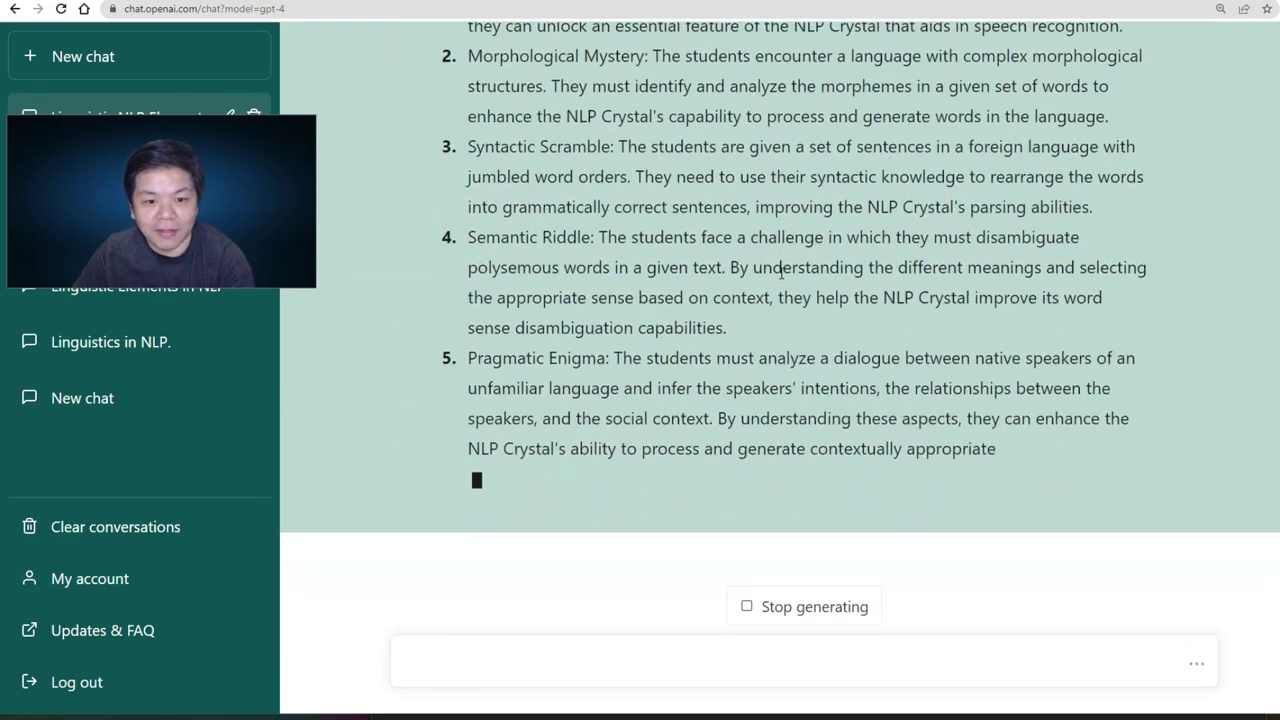
scroll(781, 272, "up", 2)
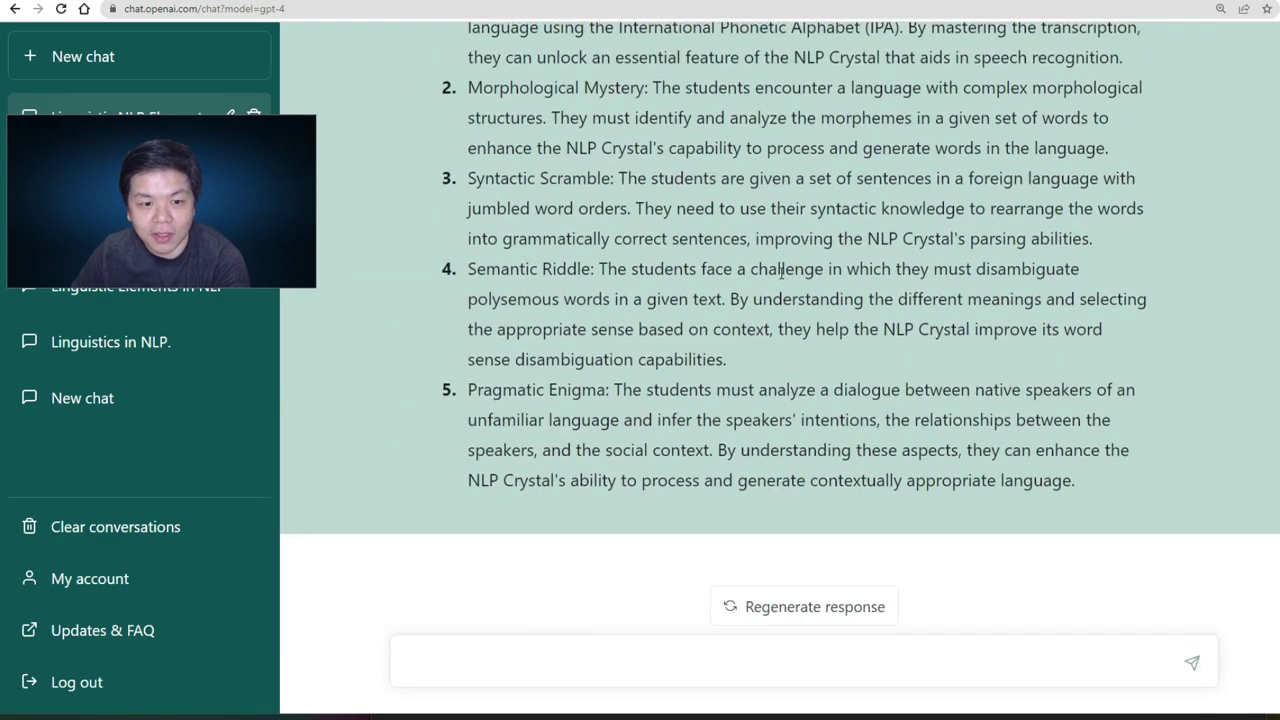
scroll(781, 272, "down", 2)
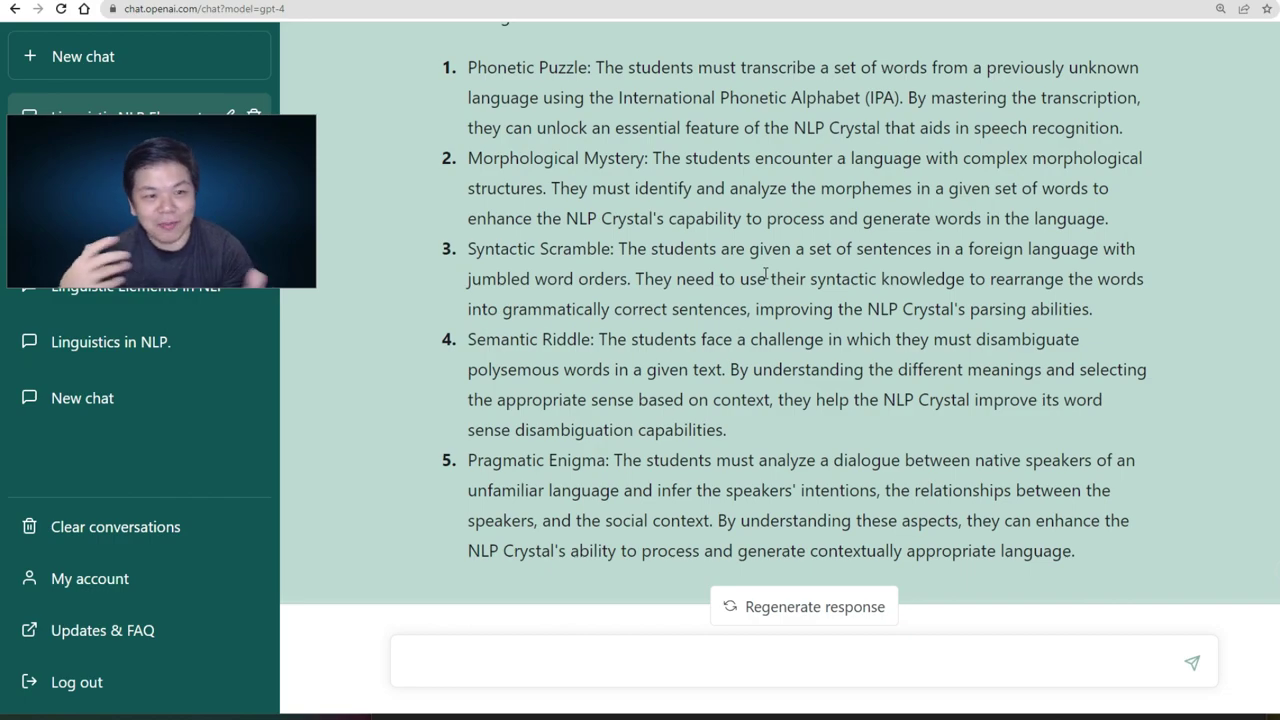
scroll(766, 274, "up", 4)
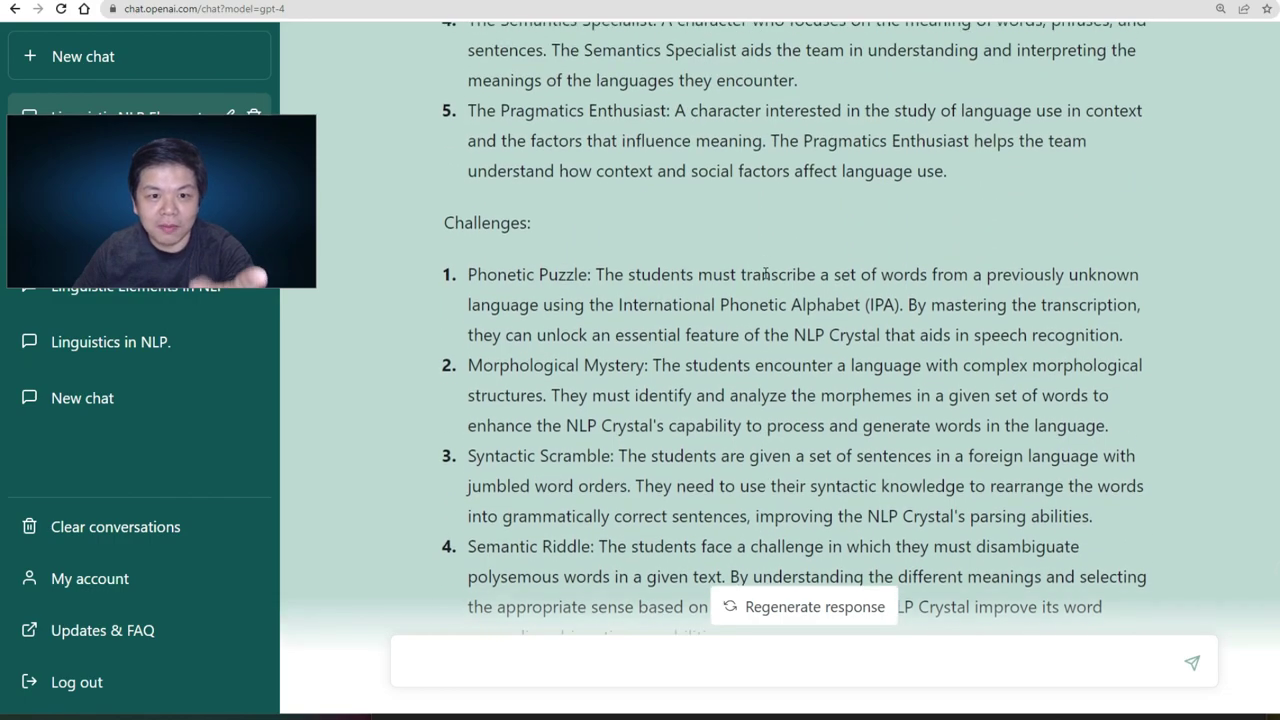
scroll(766, 274, "up", 3)
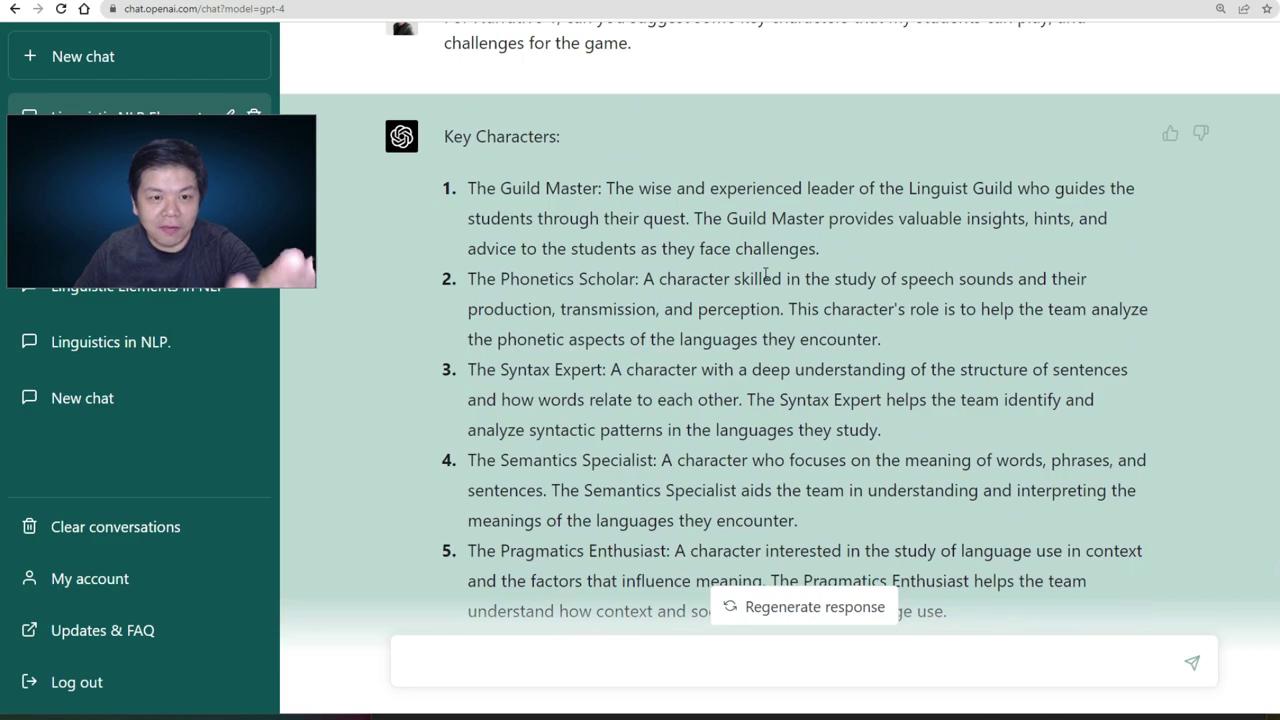
scroll(766, 274, "down", 6)
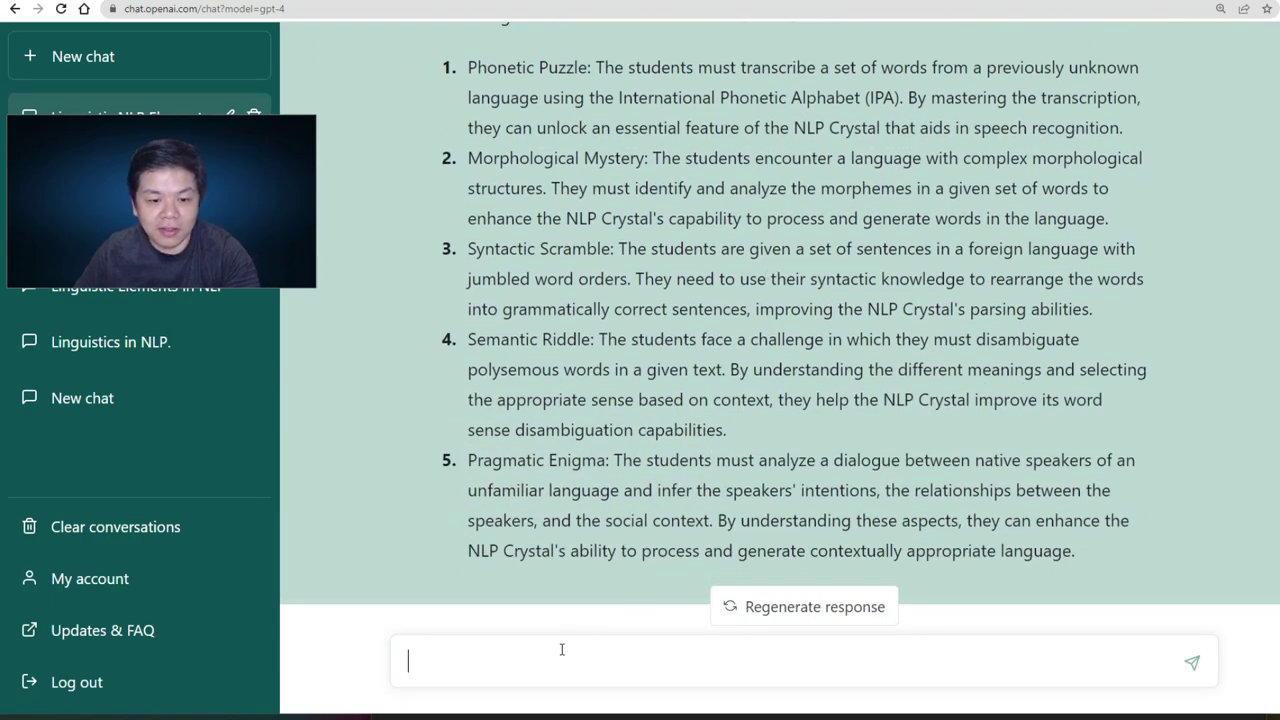
Step: Ask 'How do I sequence these challenges across 5 weeks'
left_click(562, 649)
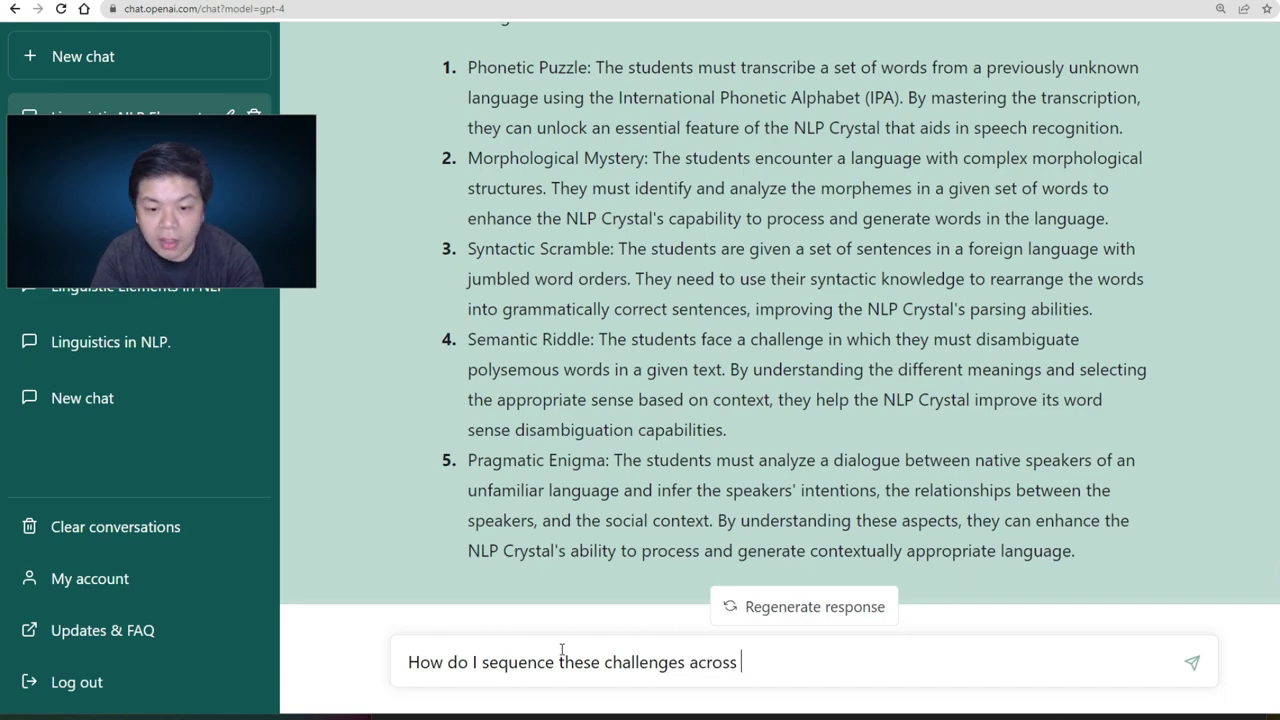
type("s")
key("Return")
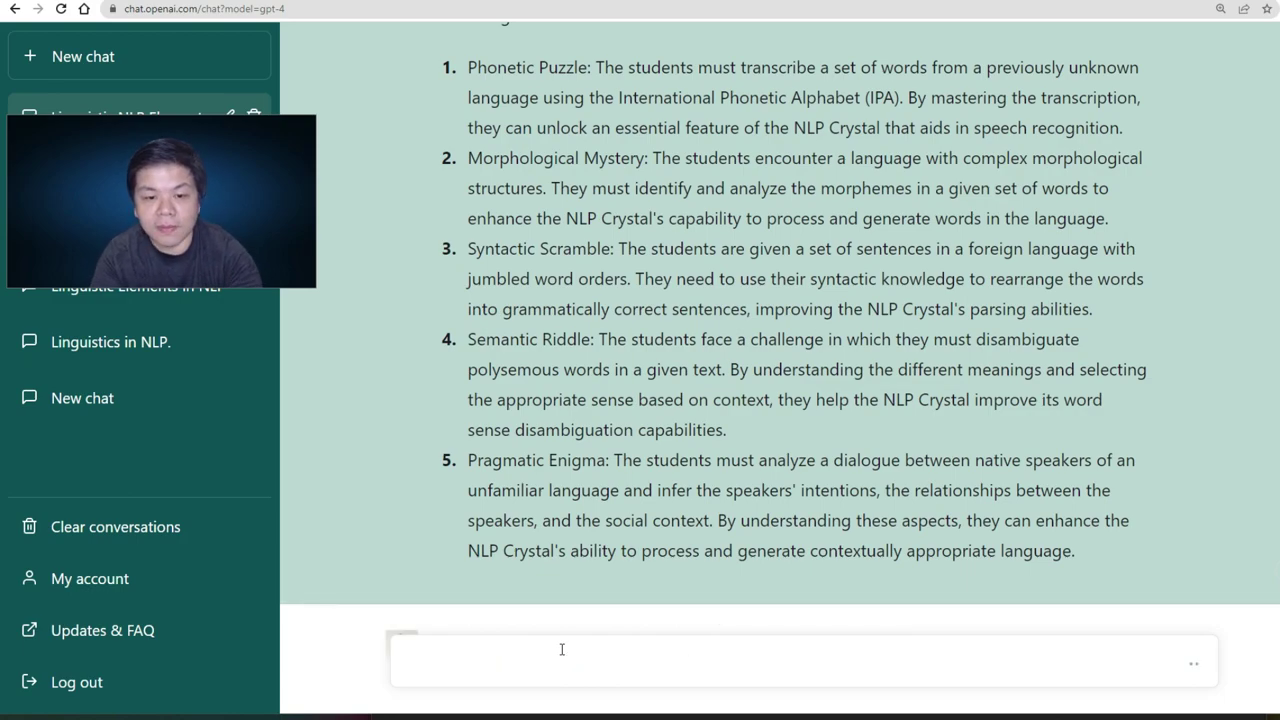
Step: Review the streaming plan from Week 1's Lexiconia introduction through Week 5's Pragmatic Enigma and Conclusion
scroll(852, 240, "up", 1)
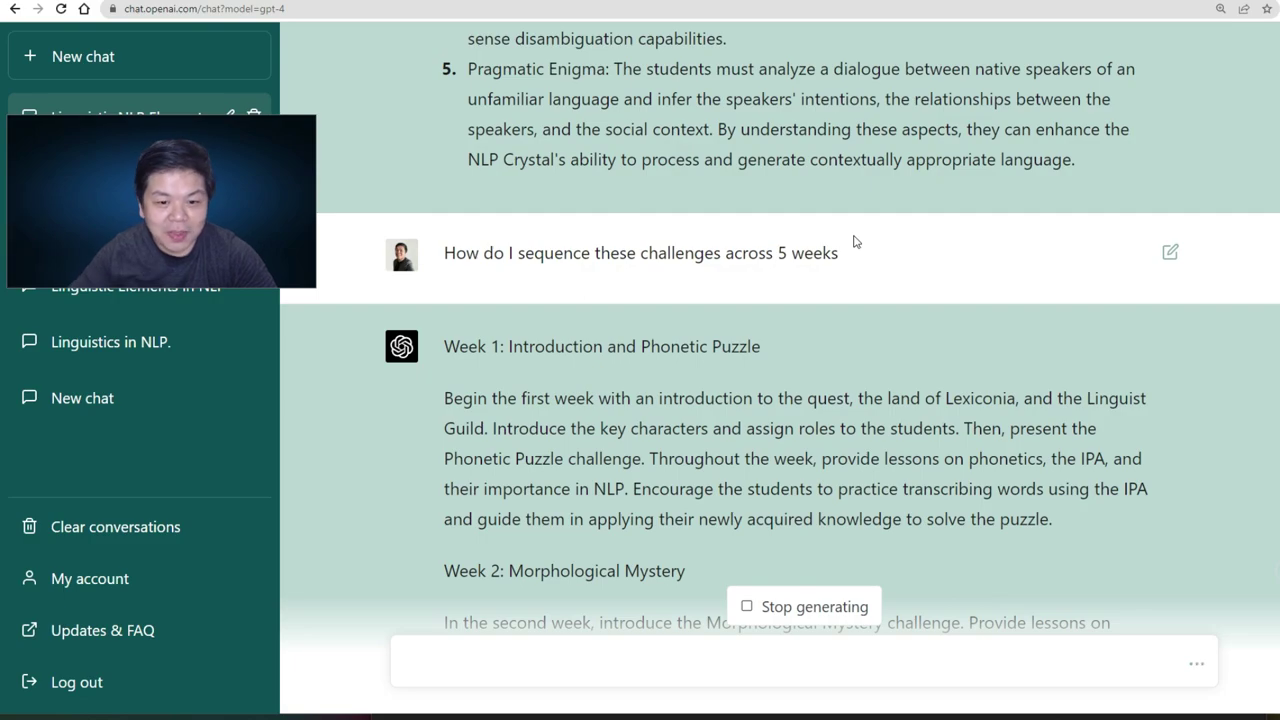
scroll(908, 240, "down", 2)
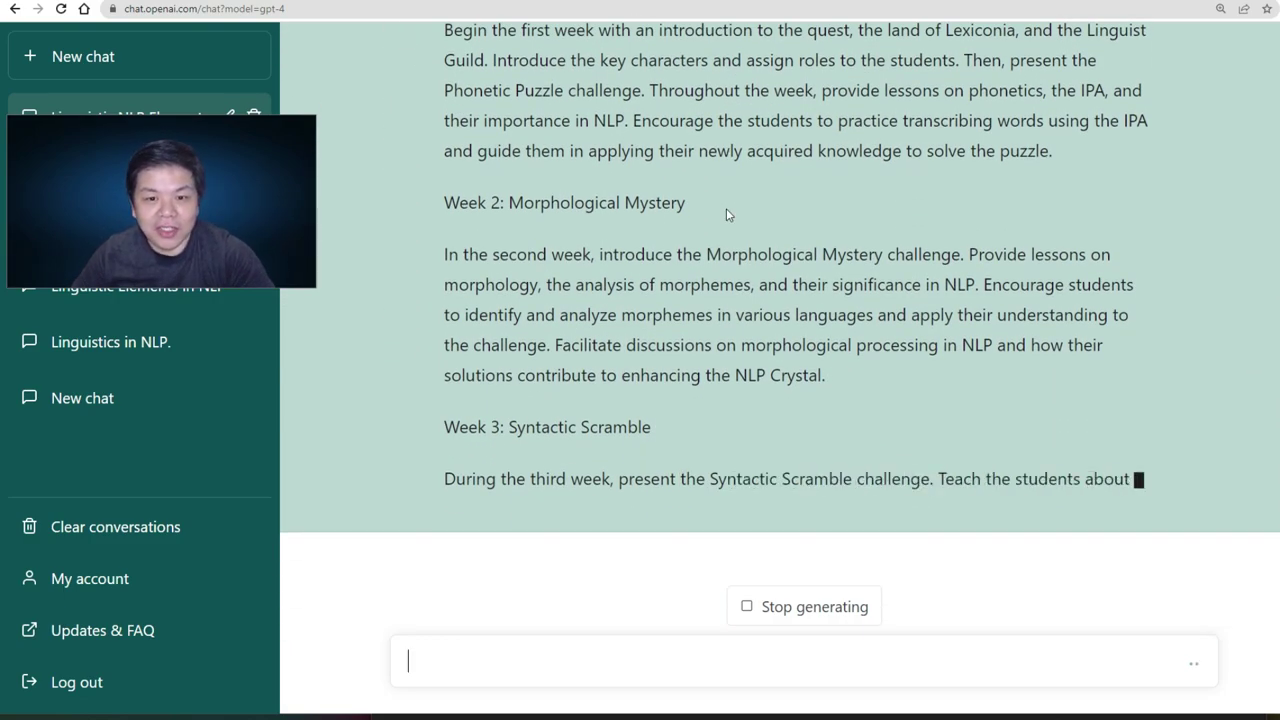
scroll(726, 210, "up", 2)
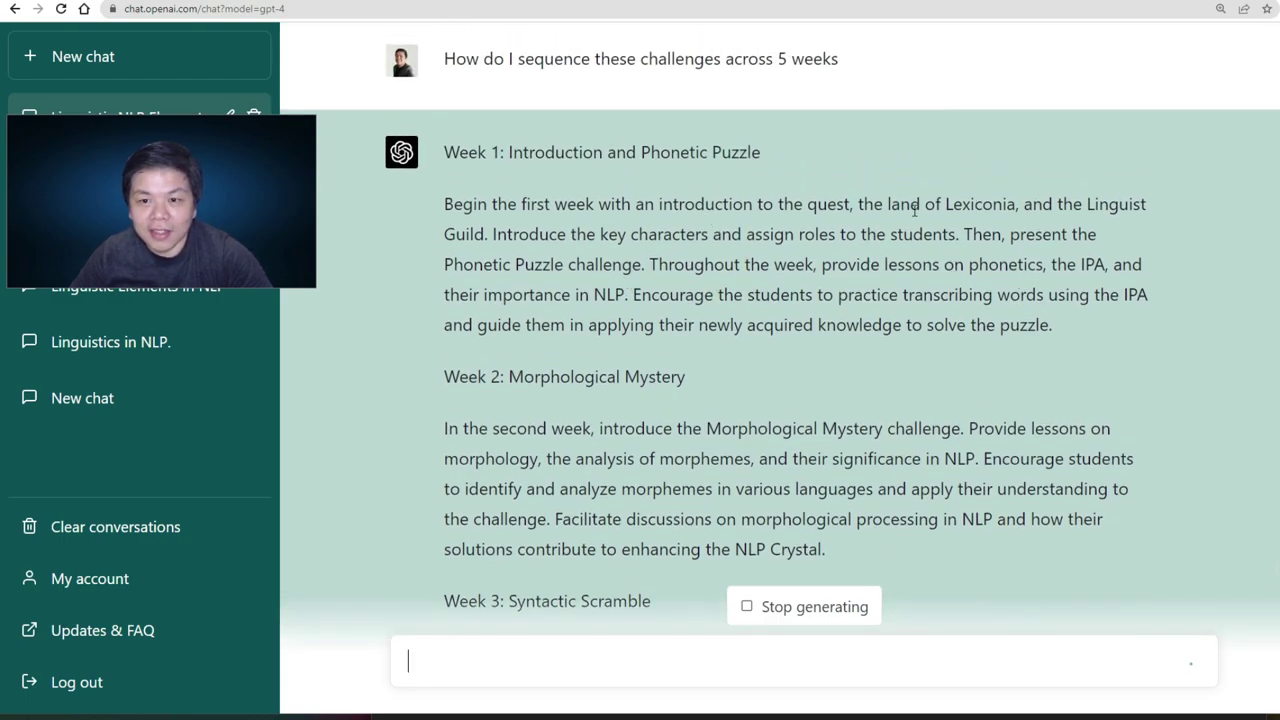
left_click_drag(914, 210, 1021, 210)
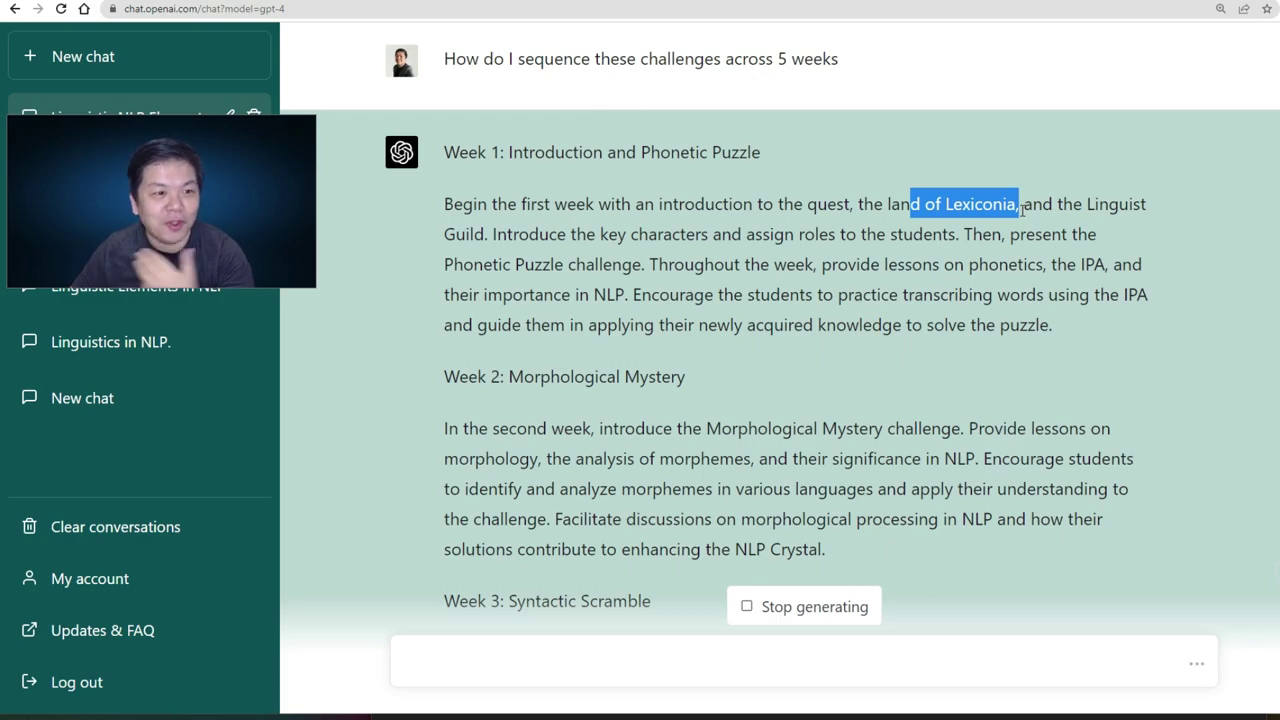
scroll(1022, 210, "down", 5)
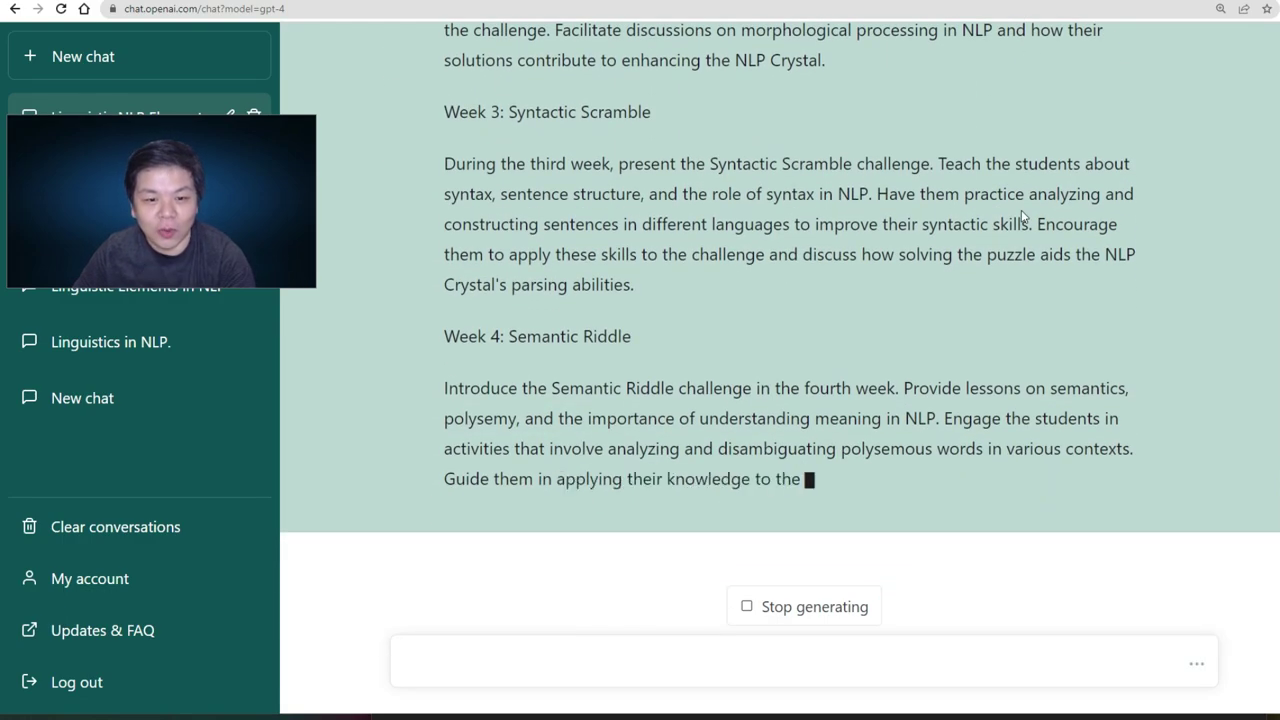
scroll(1022, 213, "up", 5)
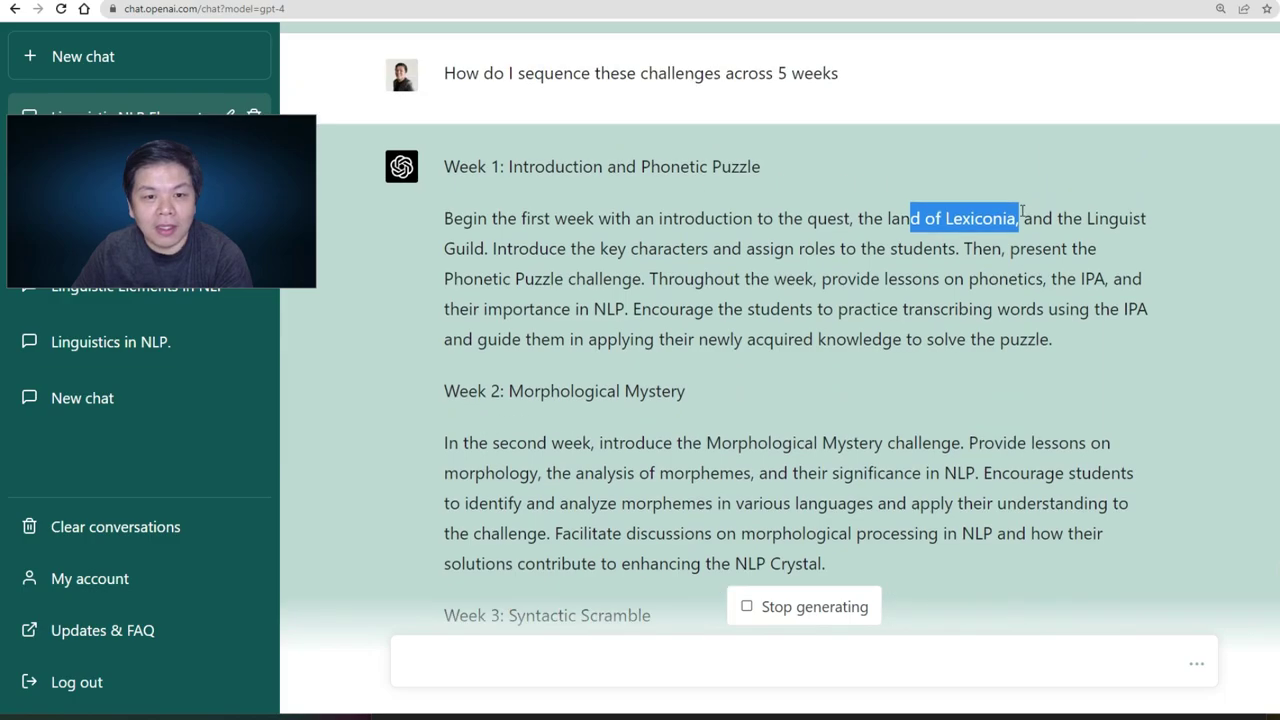
scroll(1022, 216, "down", 5)
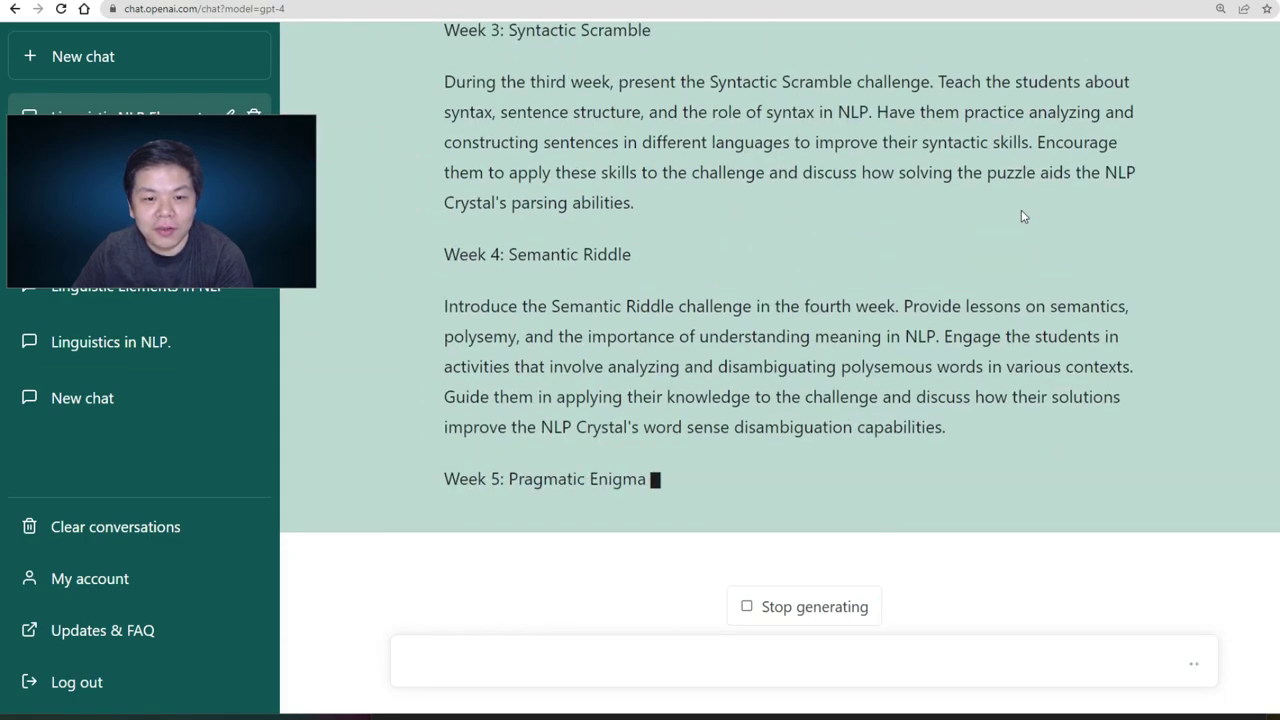
scroll(1022, 216, "up", 10)
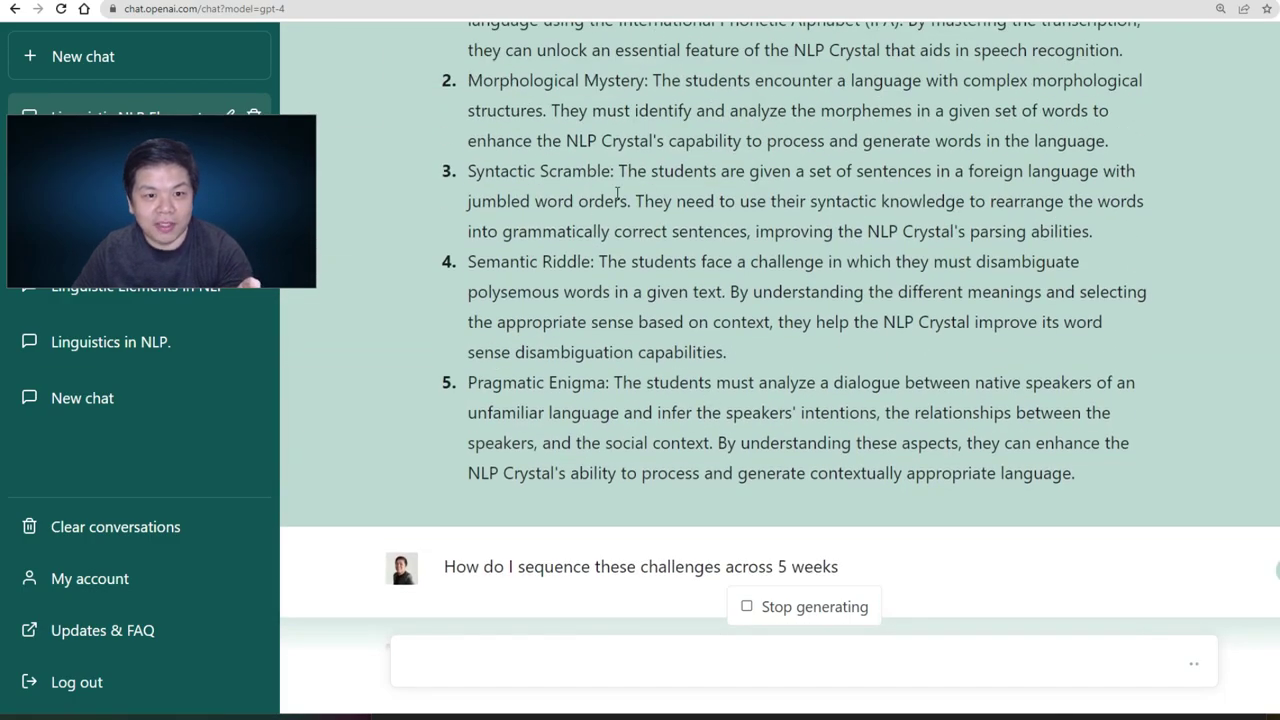
scroll(530, 230, "up", 3)
scroll(680, 360, "down", 3)
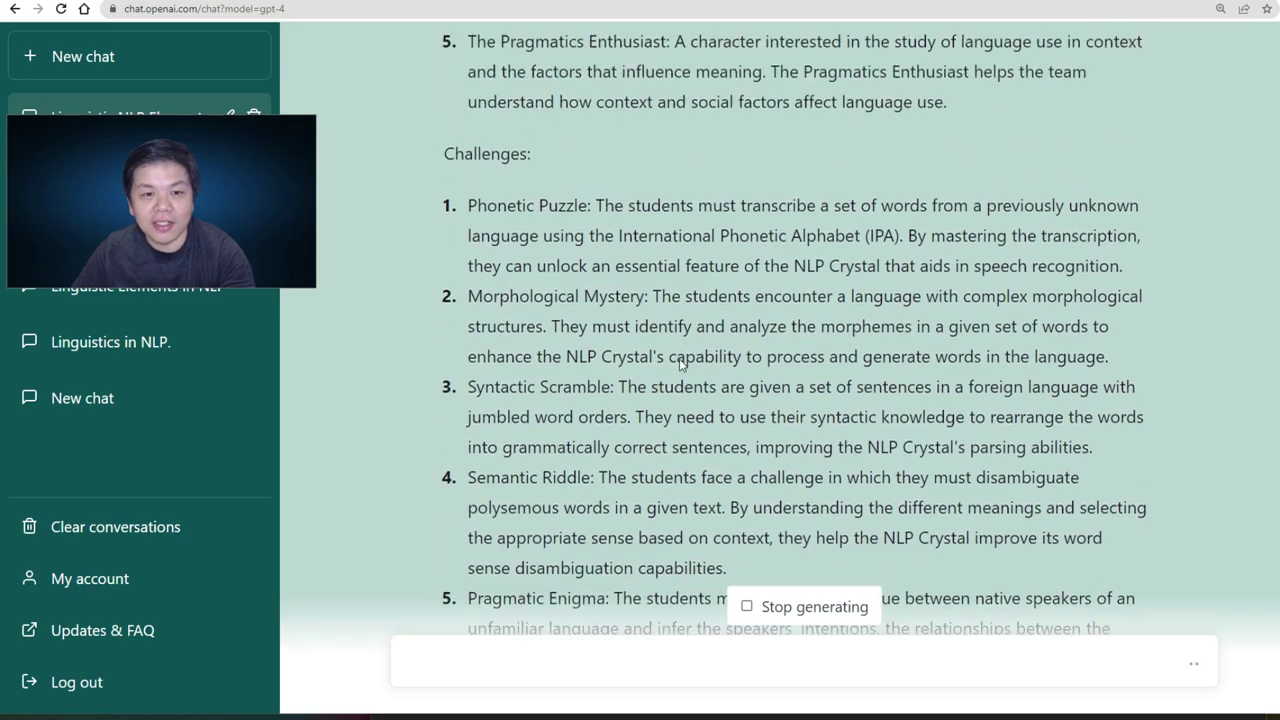
scroll(680, 362, "down", 6)
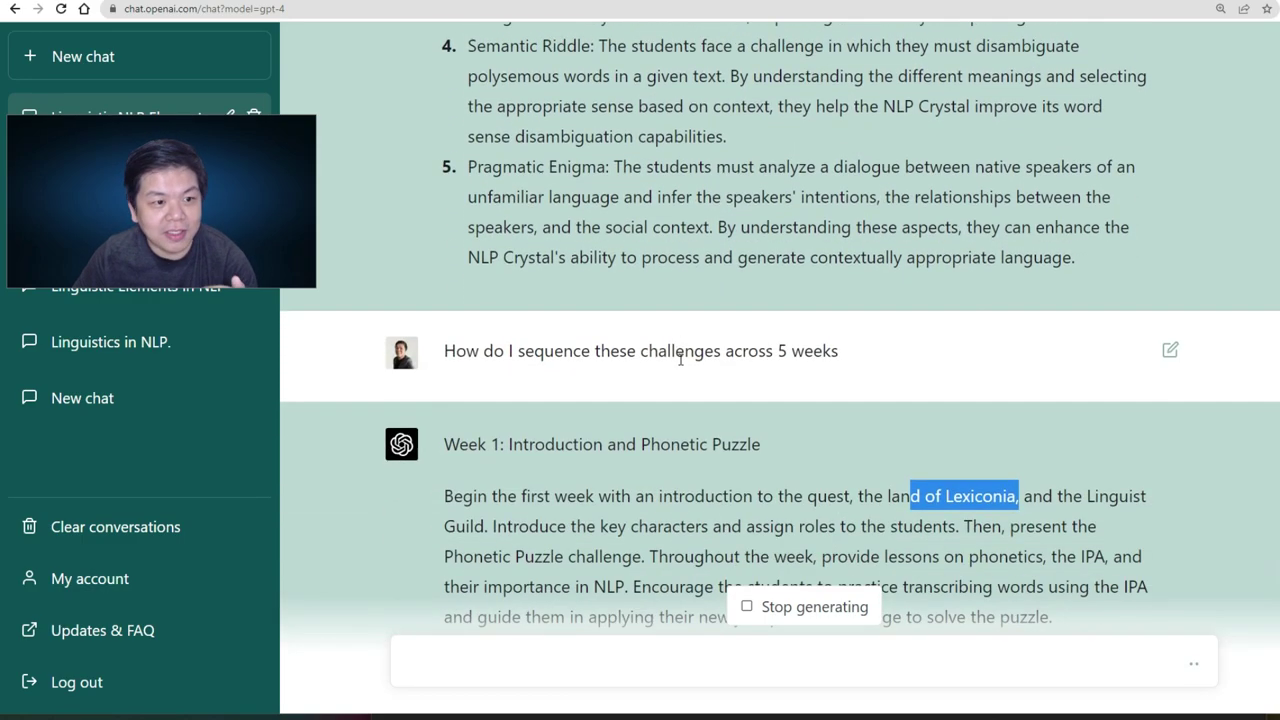
scroll(680, 361, "down", 3)
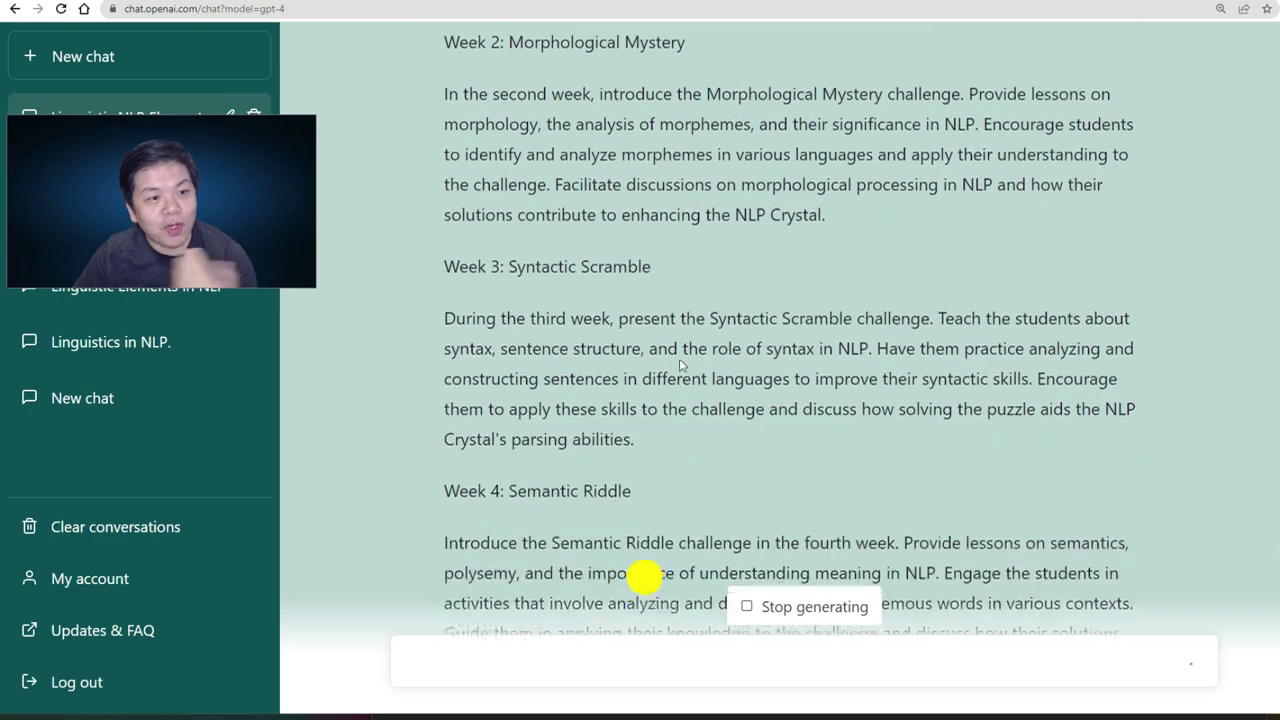
scroll(680, 358, "down", 3)
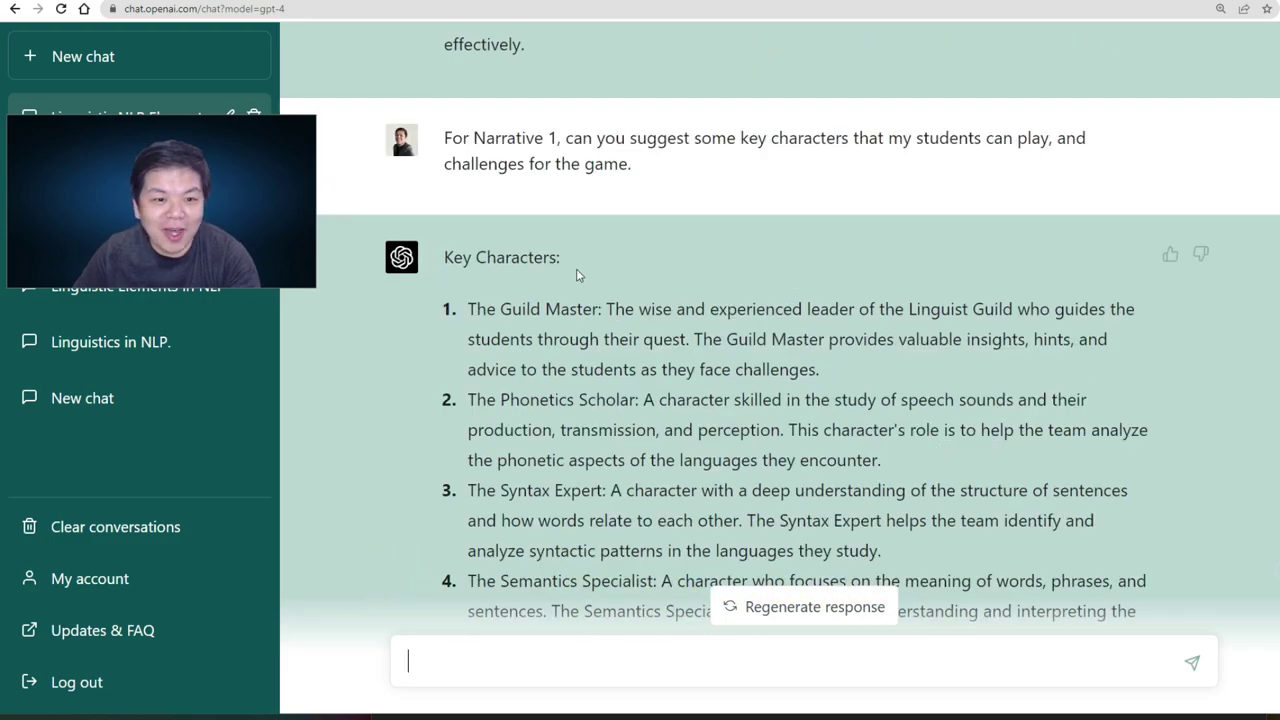
Step: Request a table-form rubric for the gamified task, allocating it 20% of the grade
scroll(715, 345, "down", 6)
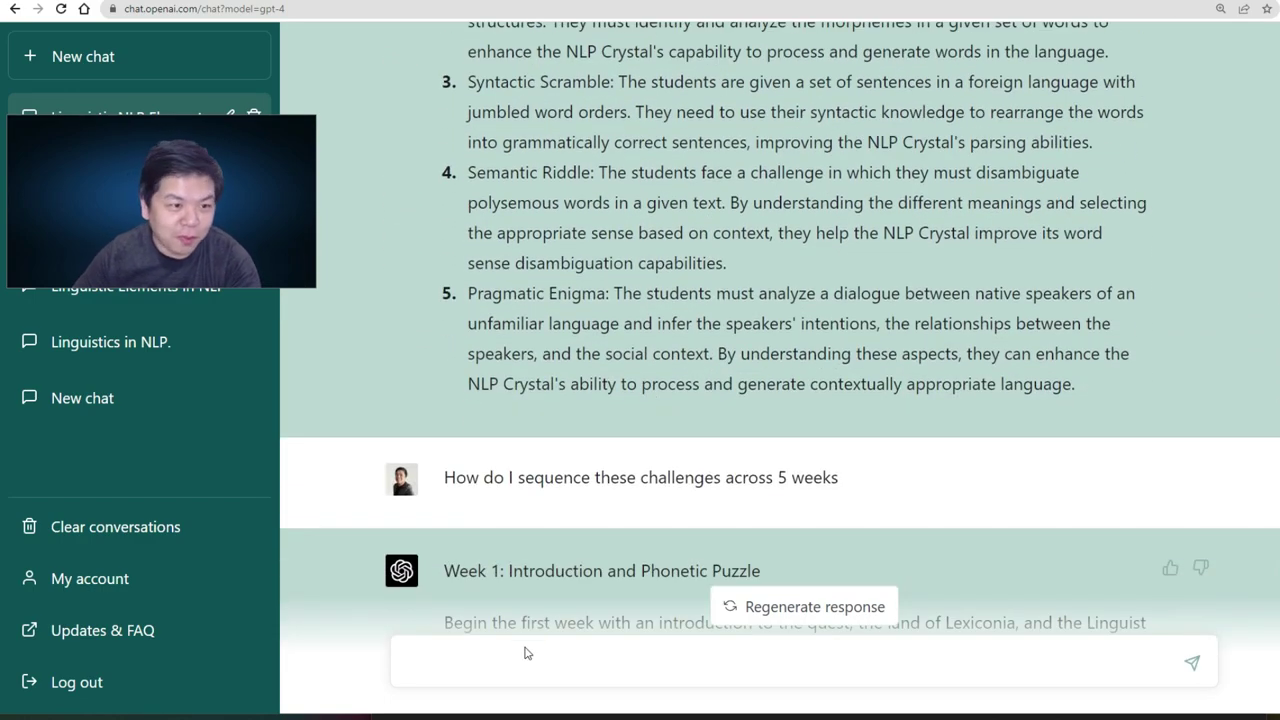
left_click(527, 653)
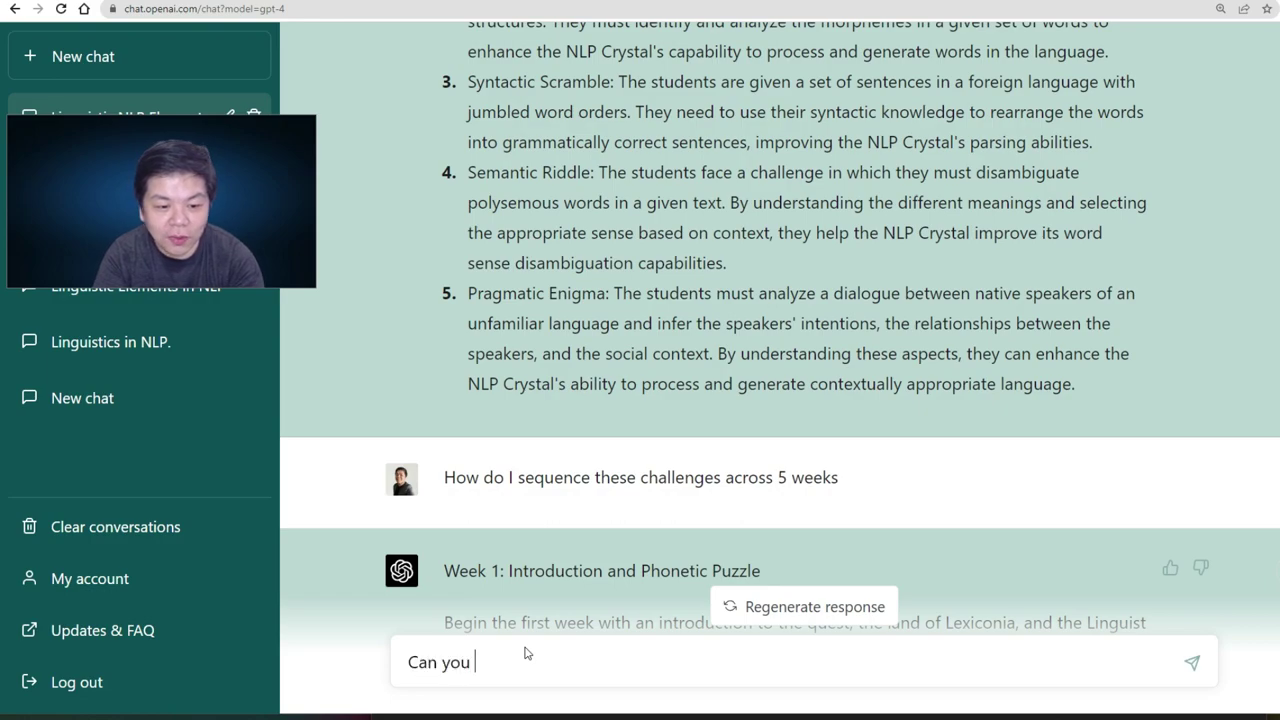
type("Can you suggest a rubric for this gamified task in table form, allocate 20%")
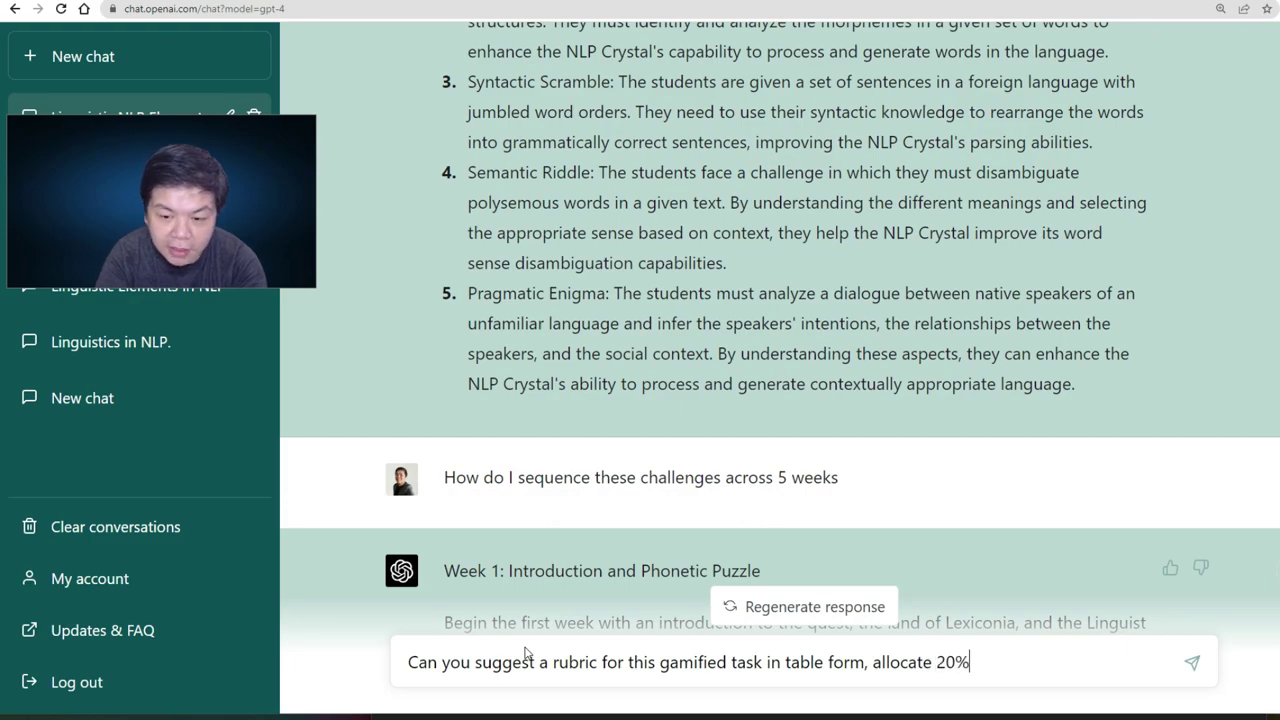
key("Return")
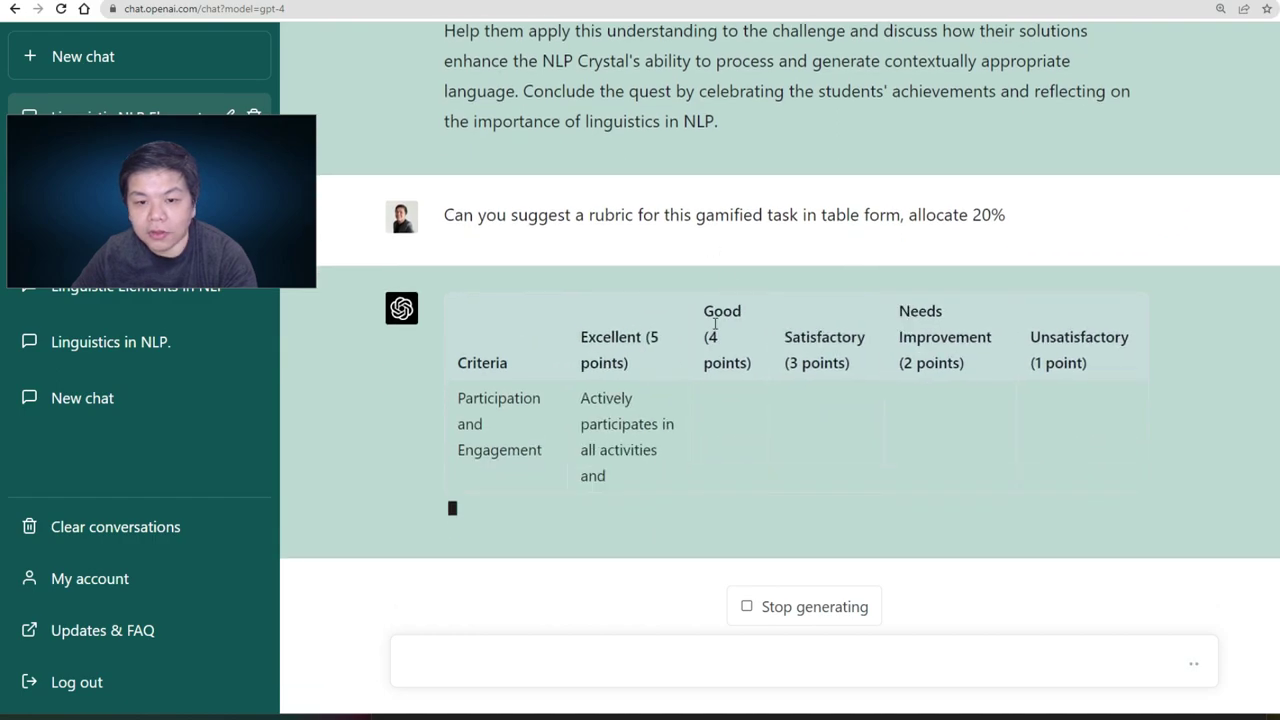
Step: Follow the rubric table from Participation and Engagement through Problem Solving and Critical Thinking, scored 5 to 1
left_click_drag(614, 337, 971, 257)
left_click(859, 325)
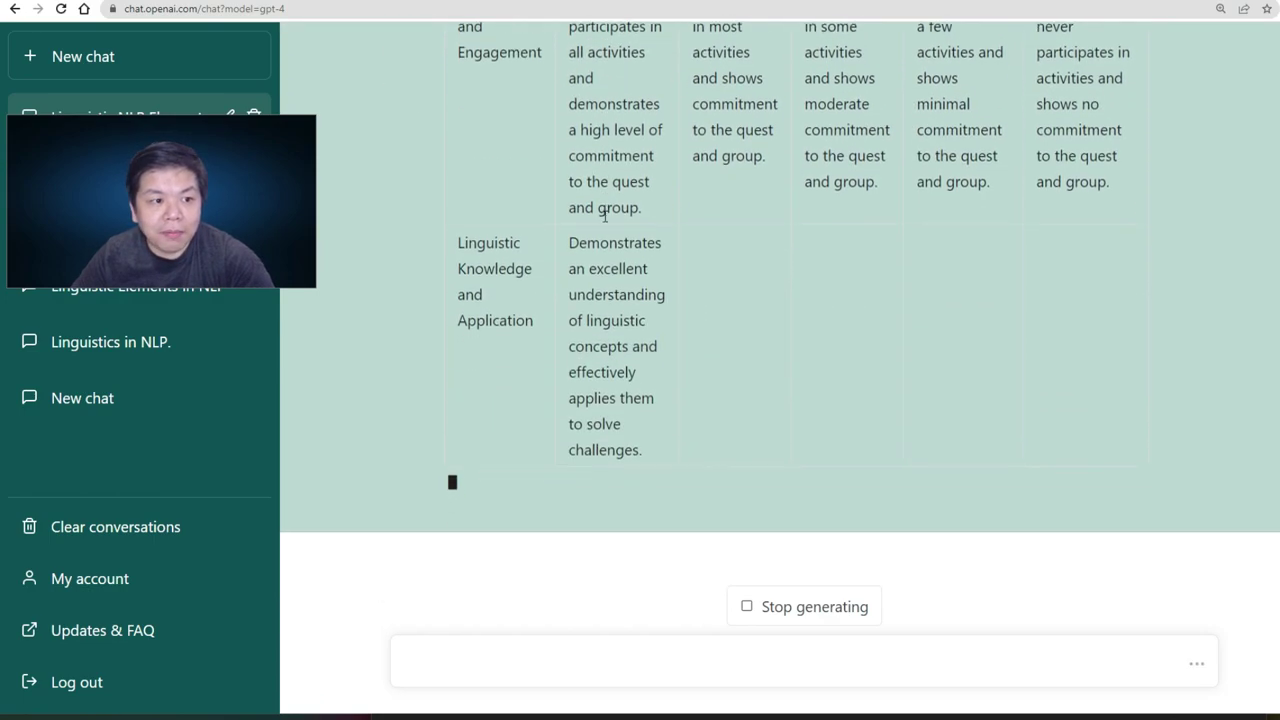
scroll(880, 345, "up", 3)
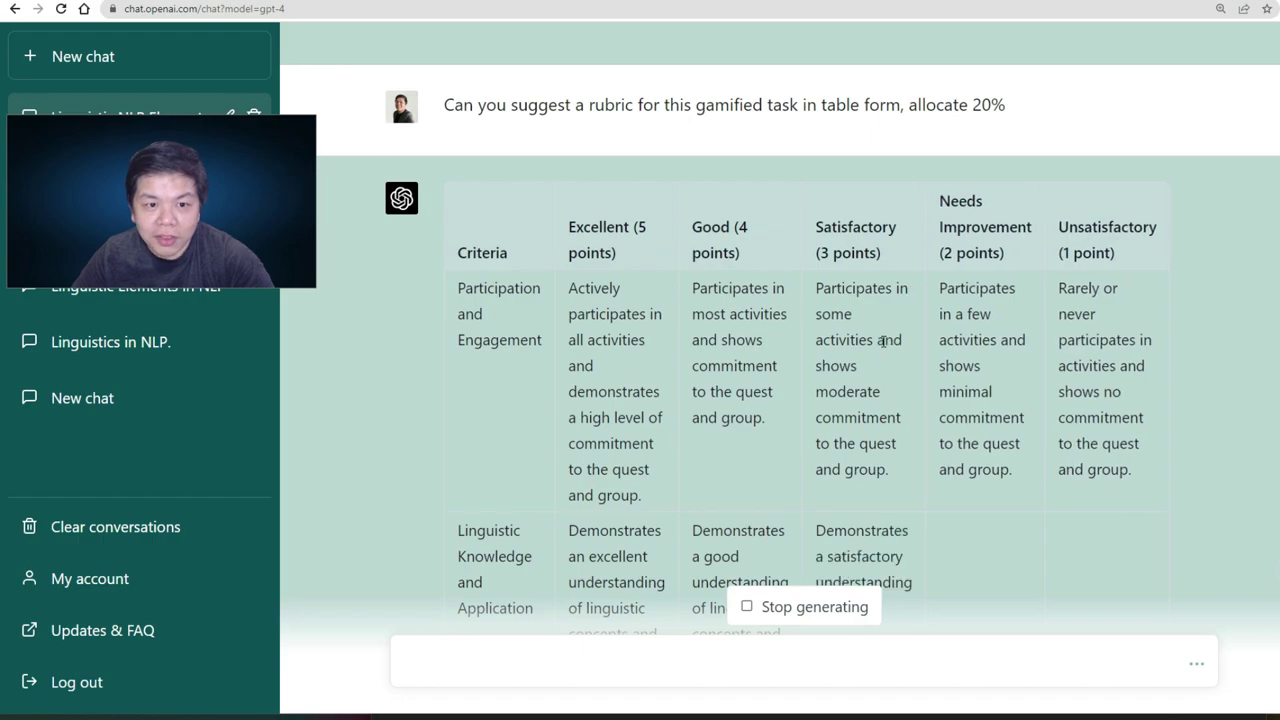
scroll(884, 341, "down", 3)
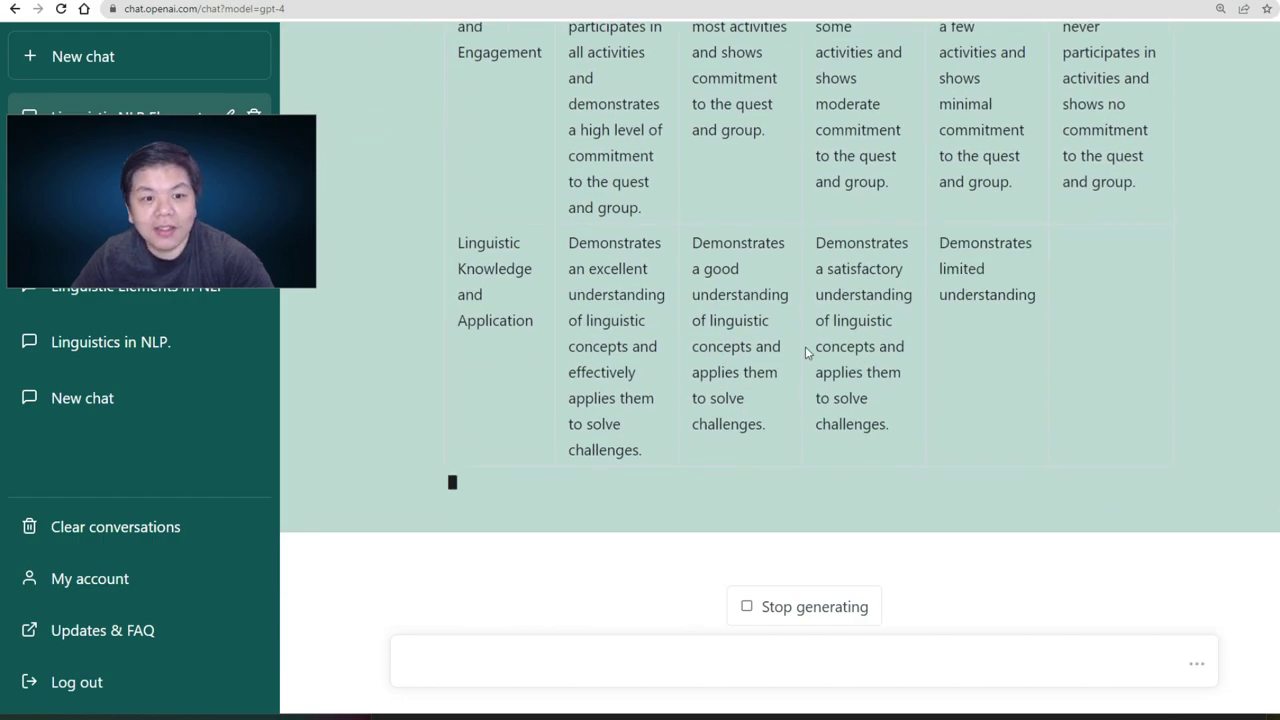
scroll(1072, 318, "up", 2)
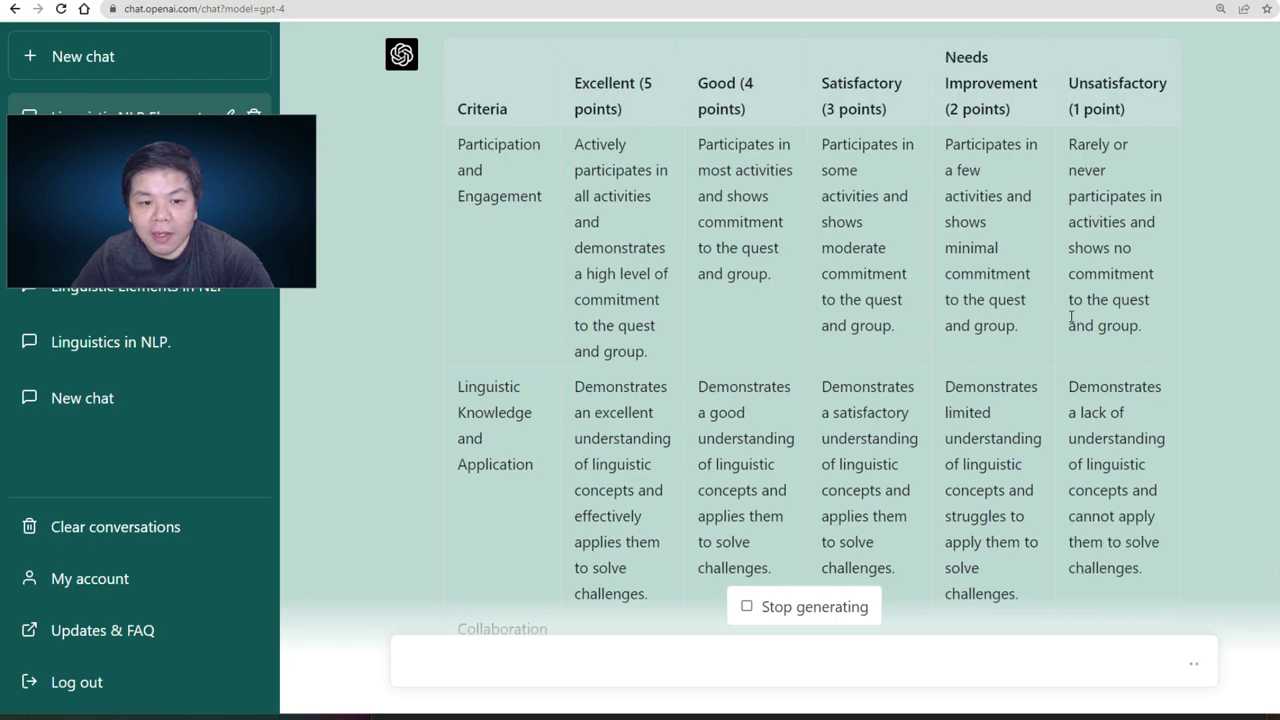
scroll(679, 274, "down", 2)
scroll(504, 323, "down", 3)
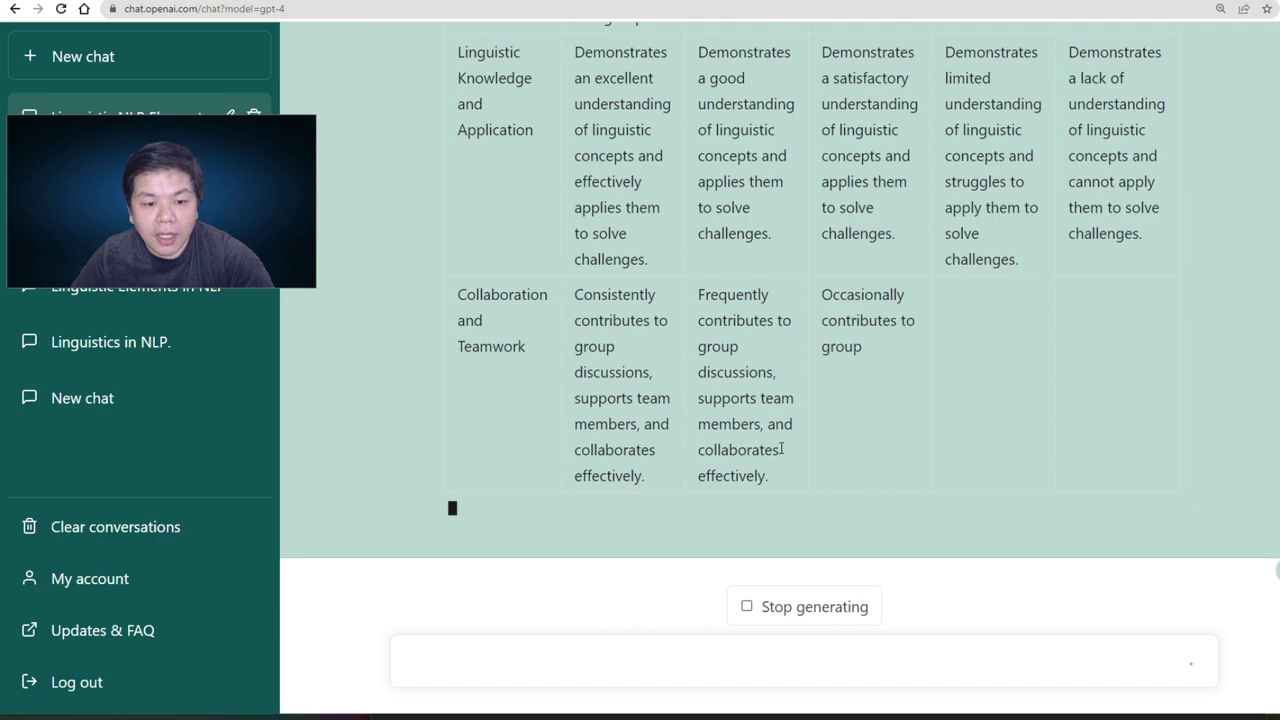
scroll(1001, 402, "up", 3)
scroll(674, 283, "up", 3)
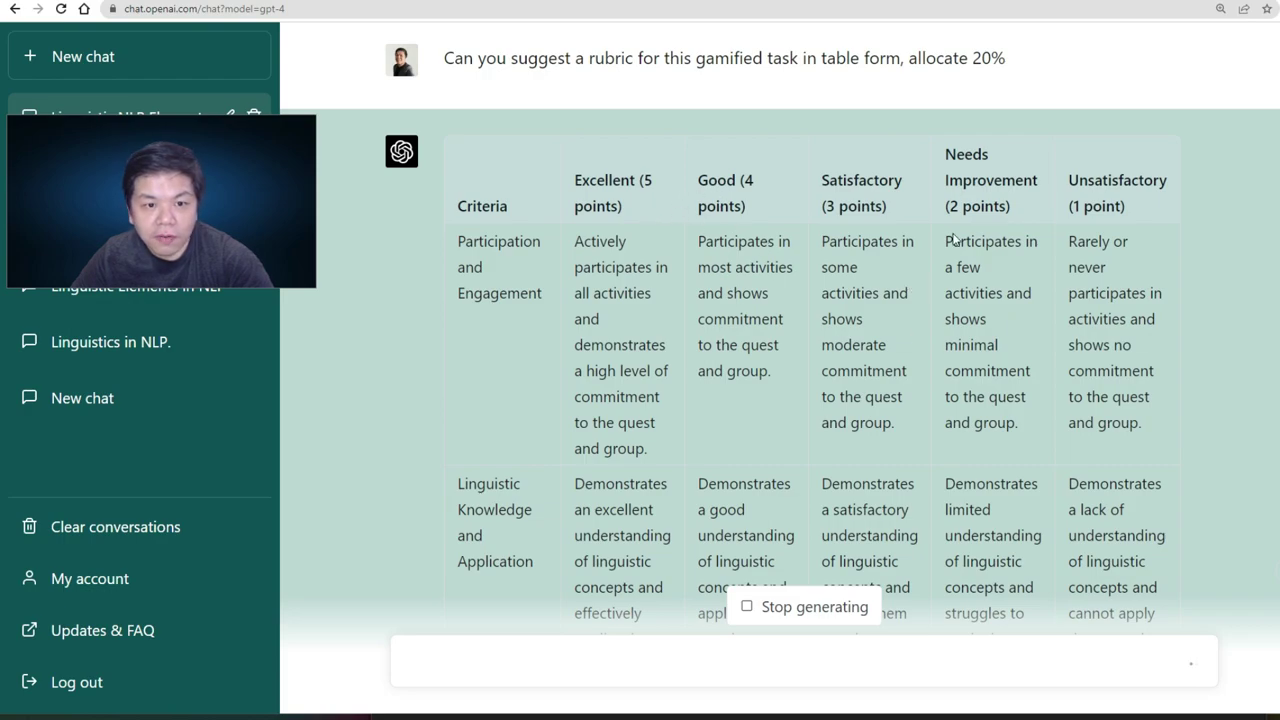
scroll(1070, 240, "down", 6)
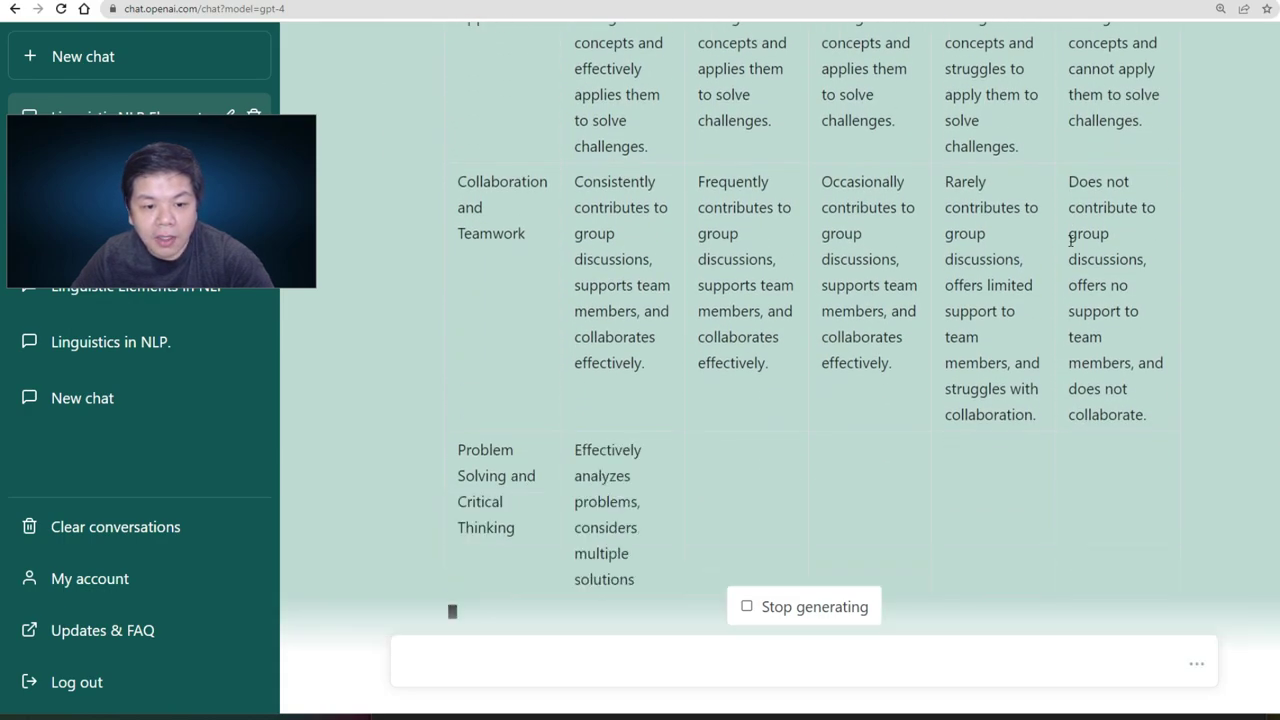
scroll(661, 378, "down", 2)
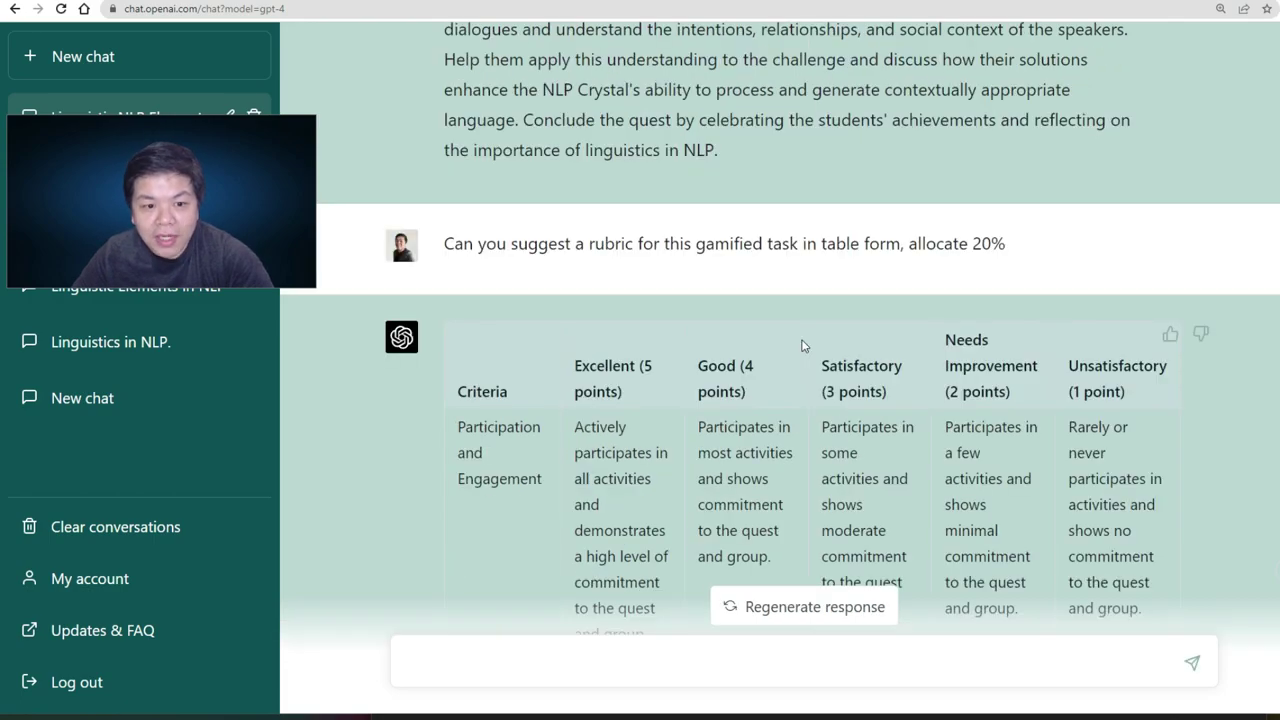
scroll(801, 345, "down", 3)
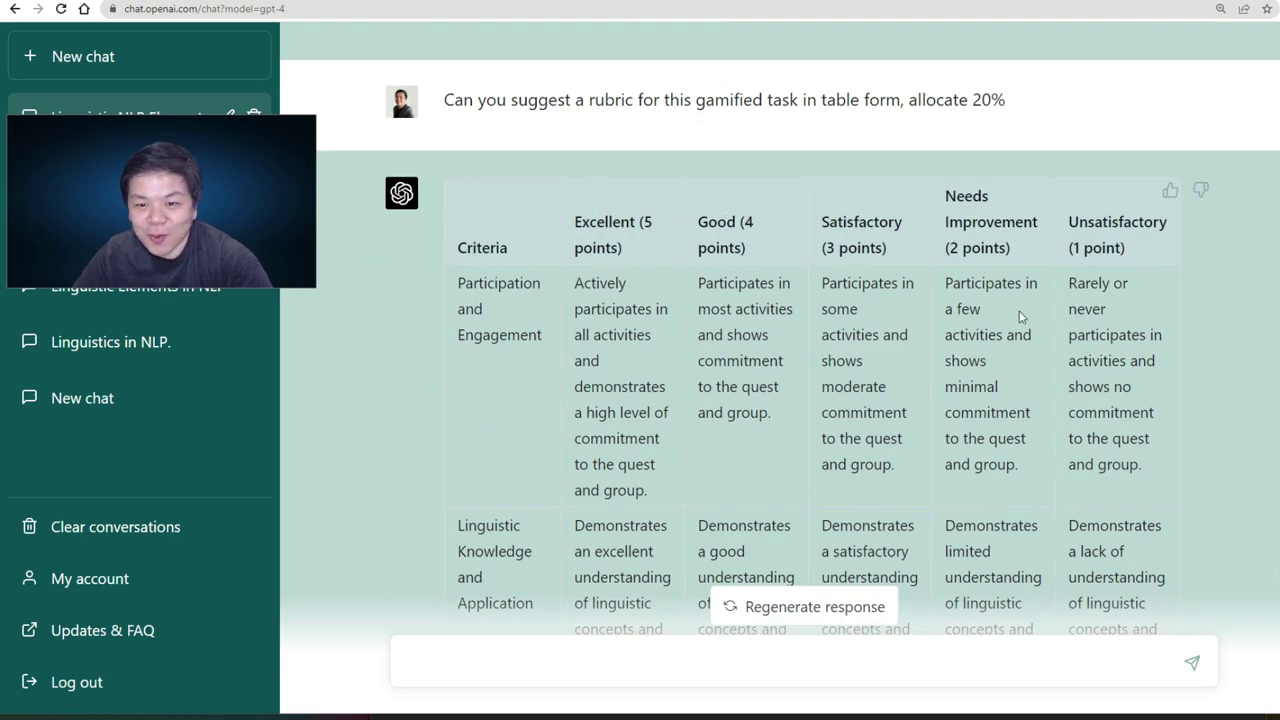
scroll(796, 287, "down", 15)
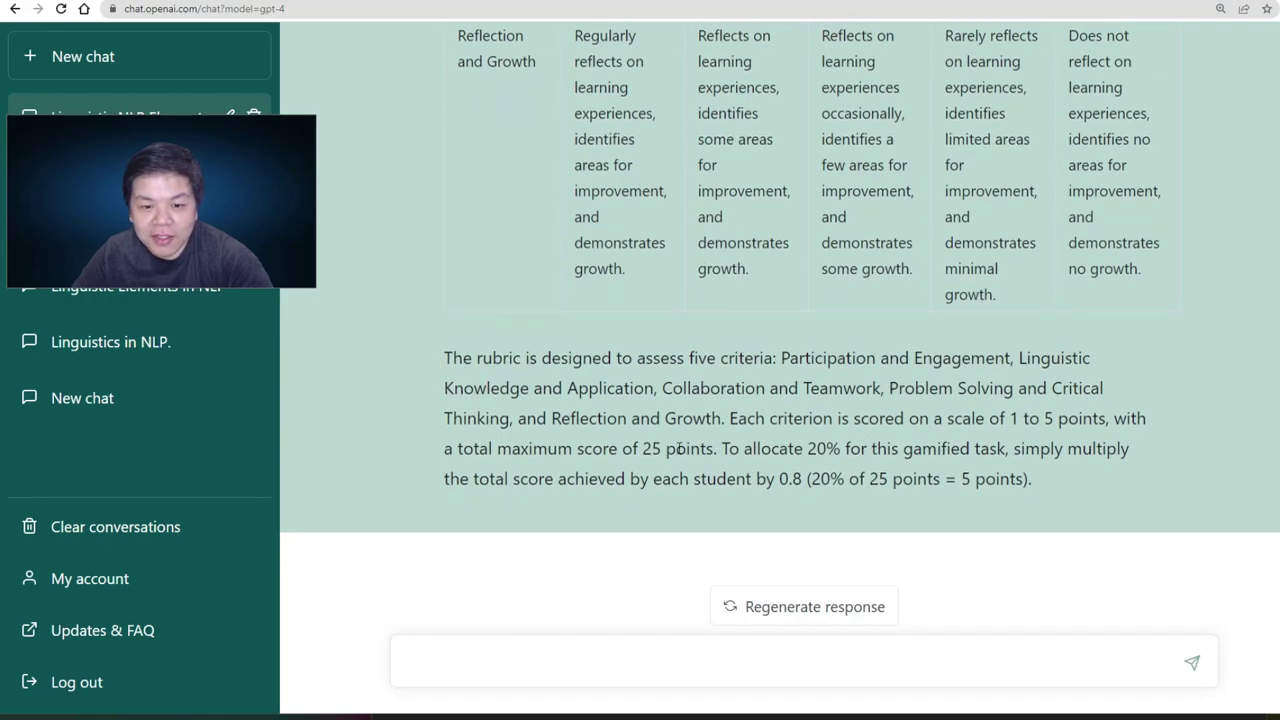
left_click_drag(679, 448, 645, 448)
left_click_drag(809, 448, 940, 478)
left_click(922, 470)
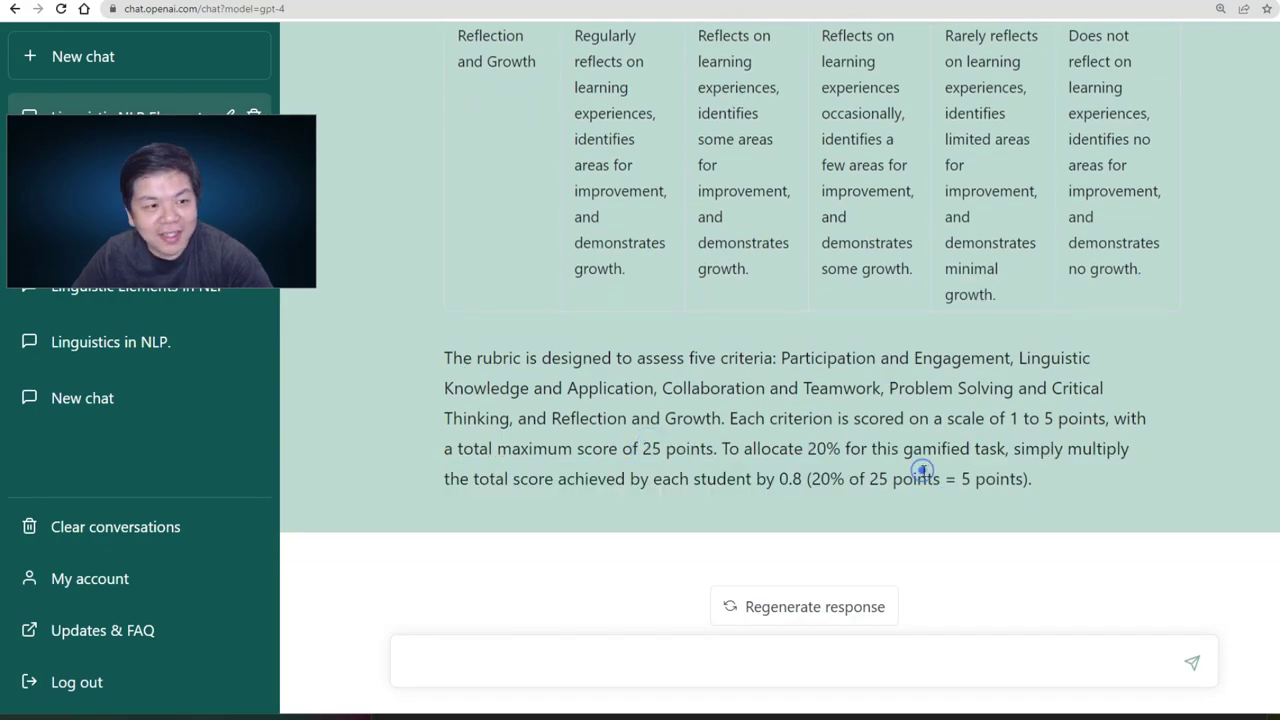
left_click(976, 487)
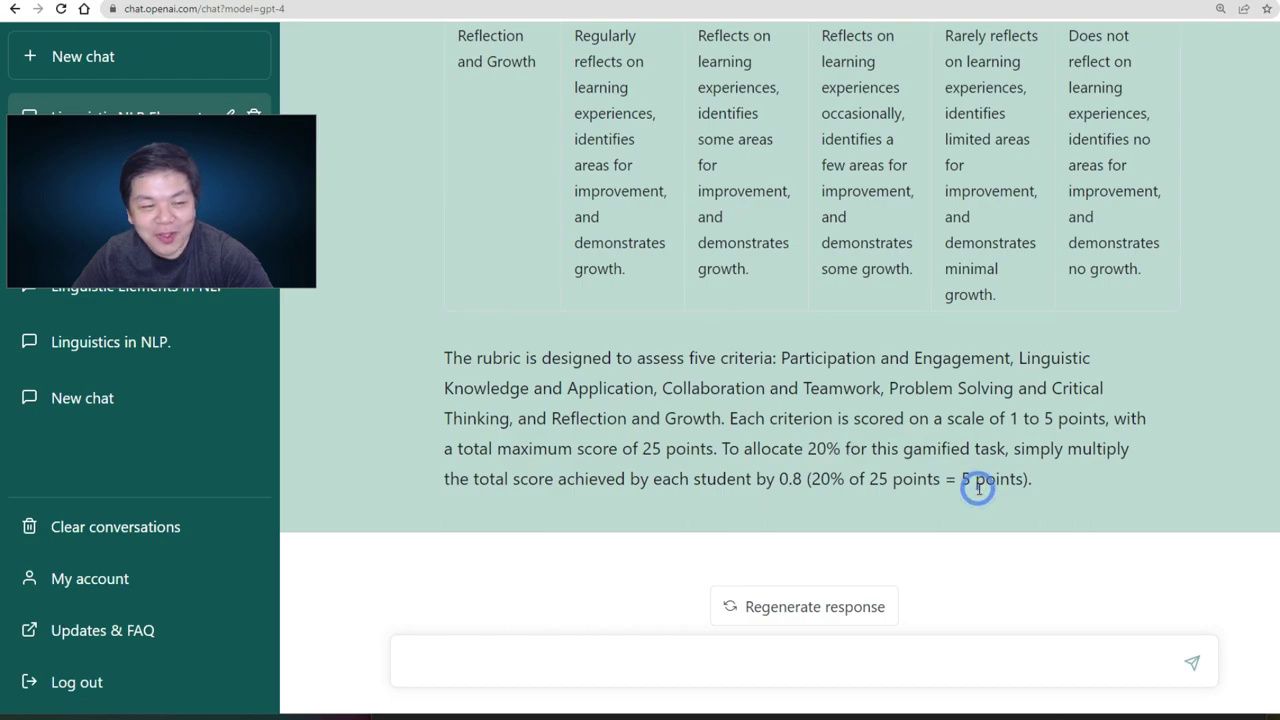
scroll(978, 488, "up", 4)
scroll(706, 414, "up", 6)
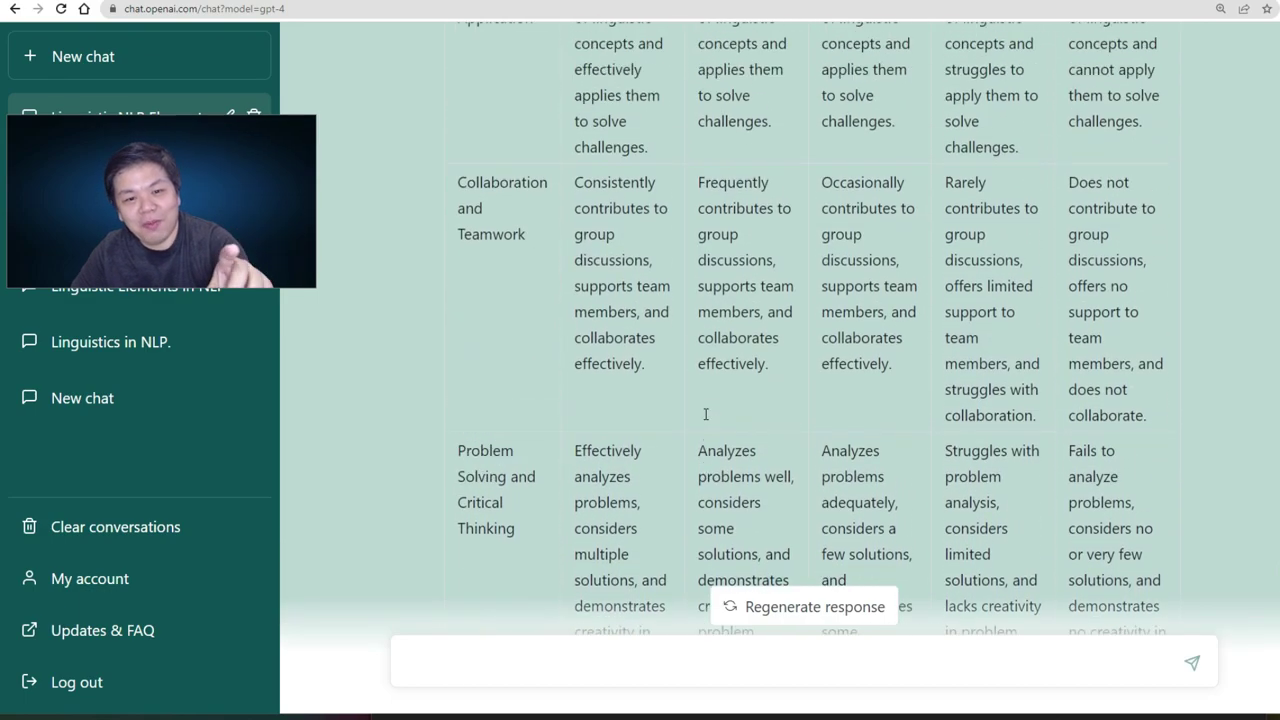
scroll(531, 286, "up", 3)
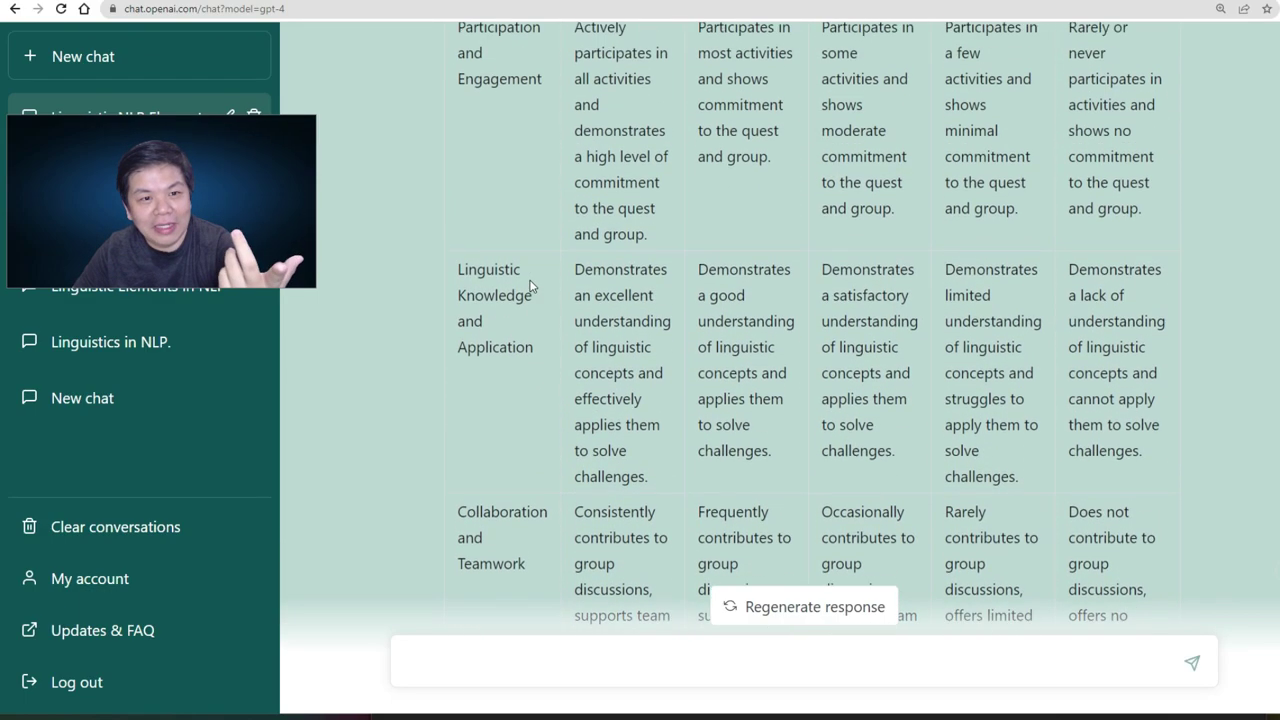
left_click_drag(461, 385, 543, 457)
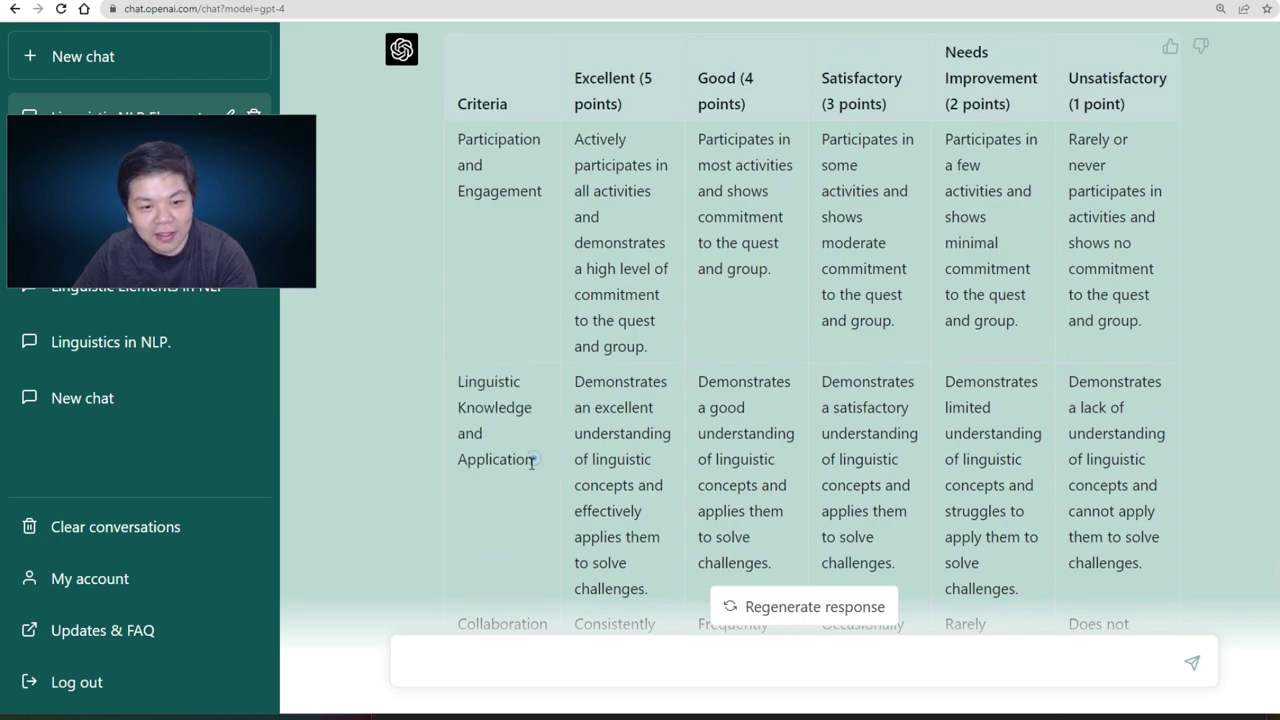
triple_click(532, 460)
left_click(481, 669)
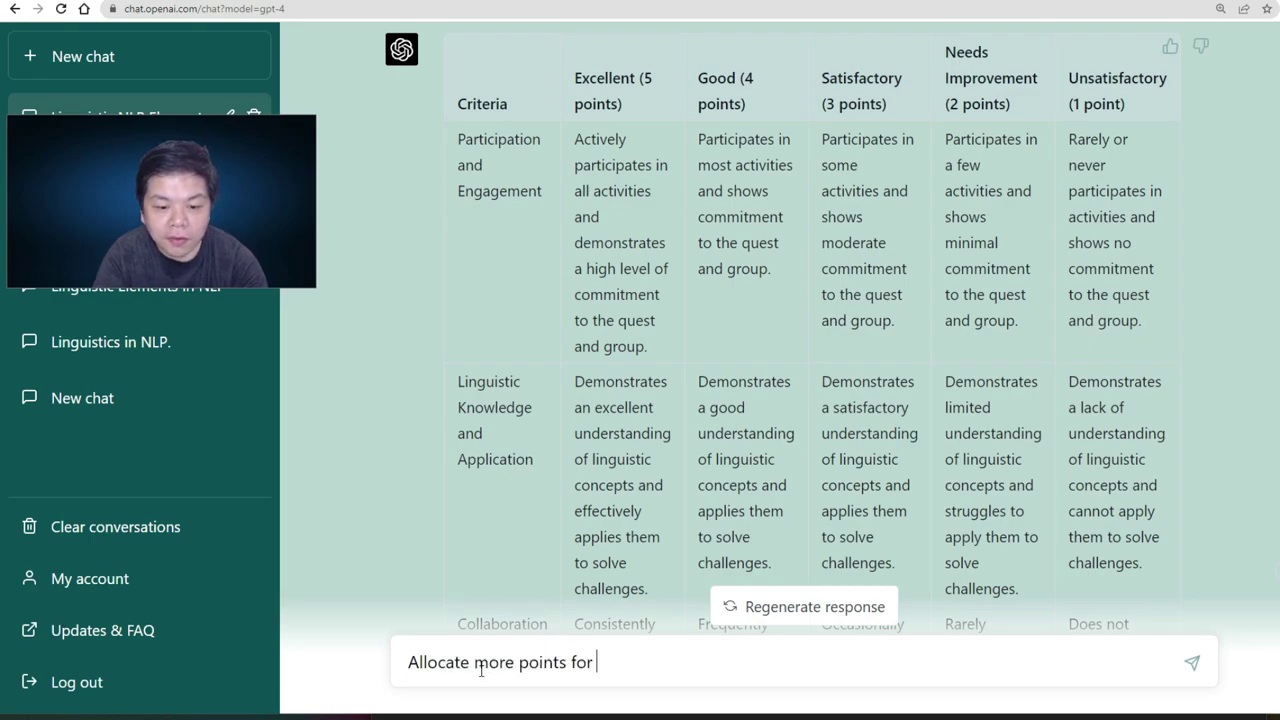
Step: Send the request to weight Linguistic Knowledge and Application more, then review its 10-point allocation
key("Return")
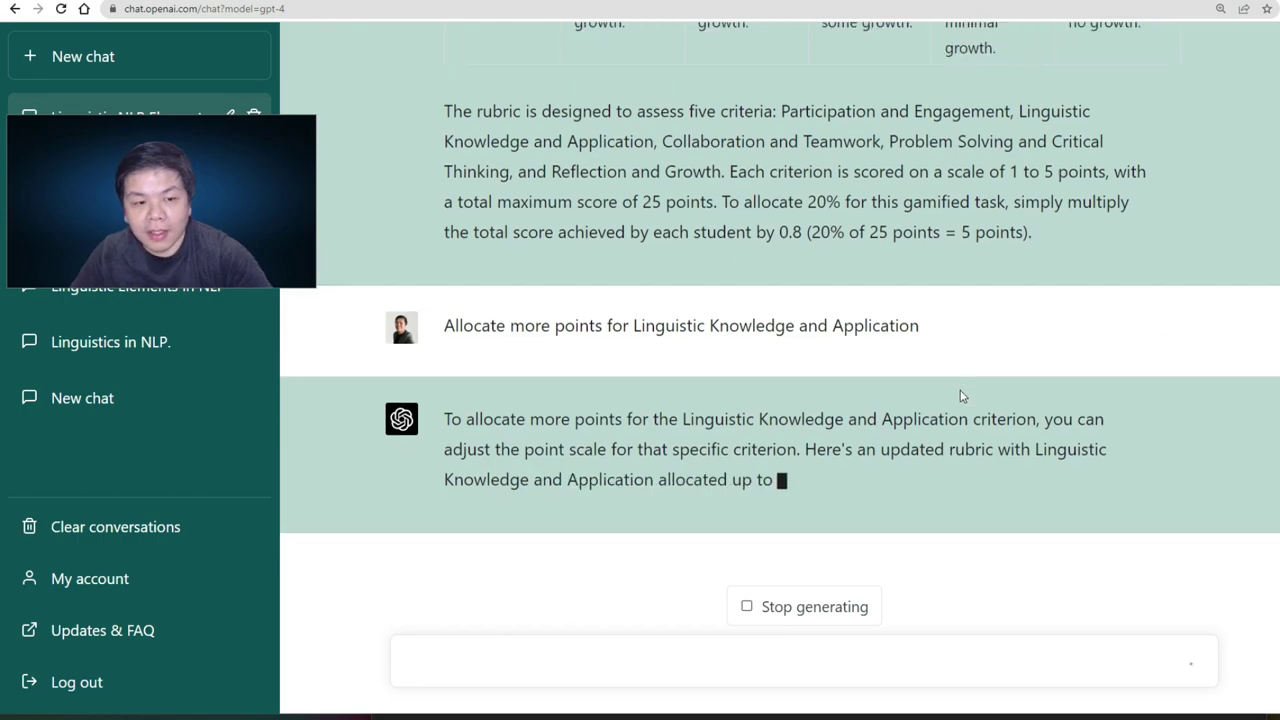
left_click_drag(805, 397, 987, 427)
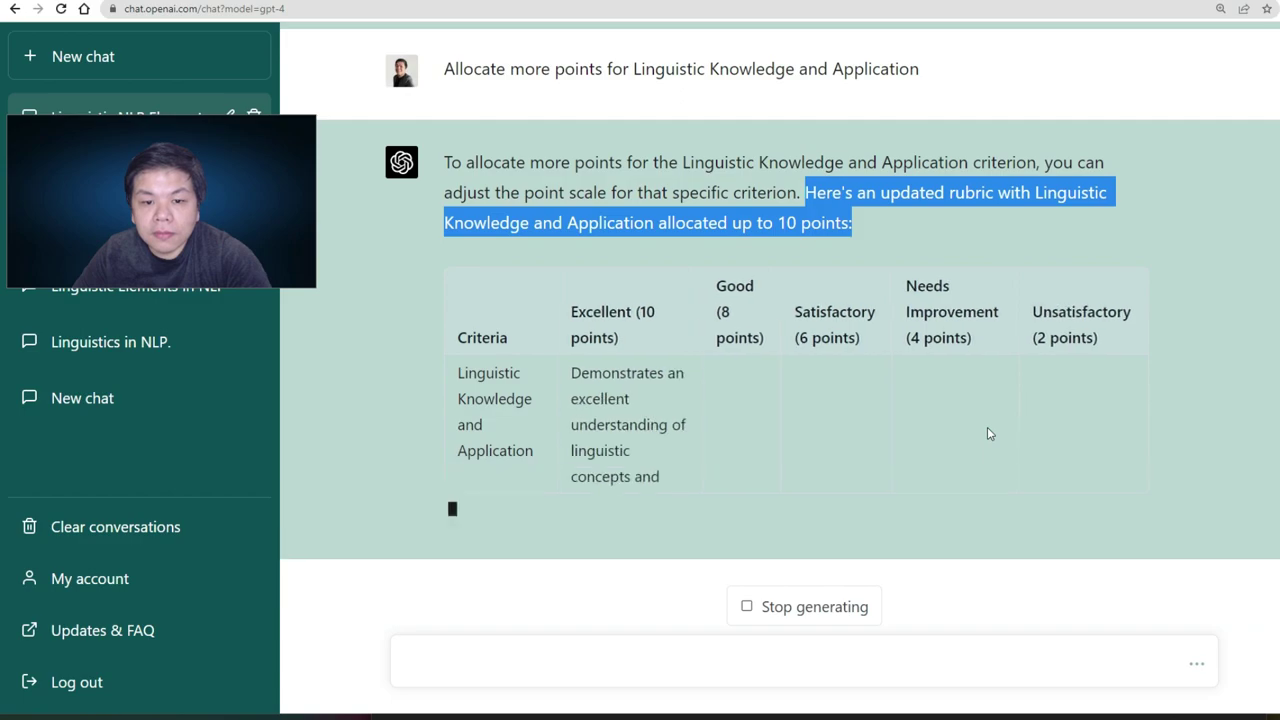
scroll(790, 243, "up", 3)
scroll(790, 243, "down", 5)
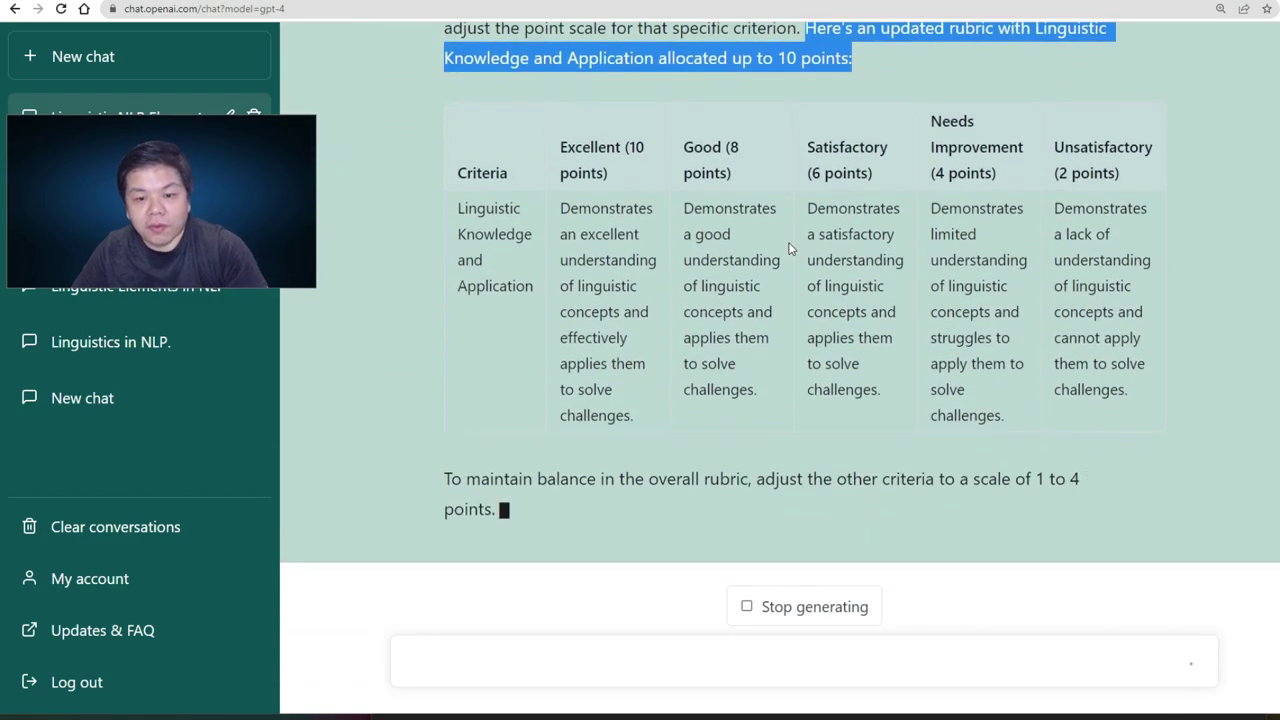